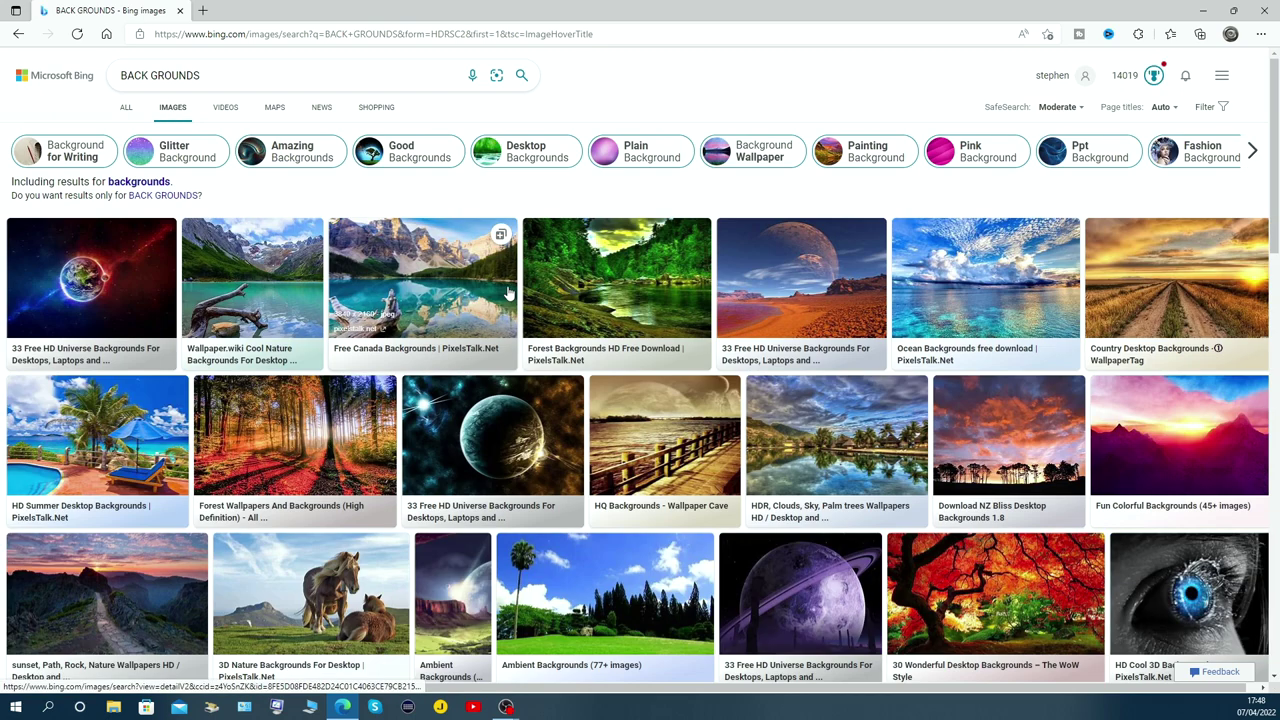
Step: Save the 1600 × 999 ringed-planet universe background from the image results to the OBS files folder as R (4)
scroll(510, 310, "down", 2)
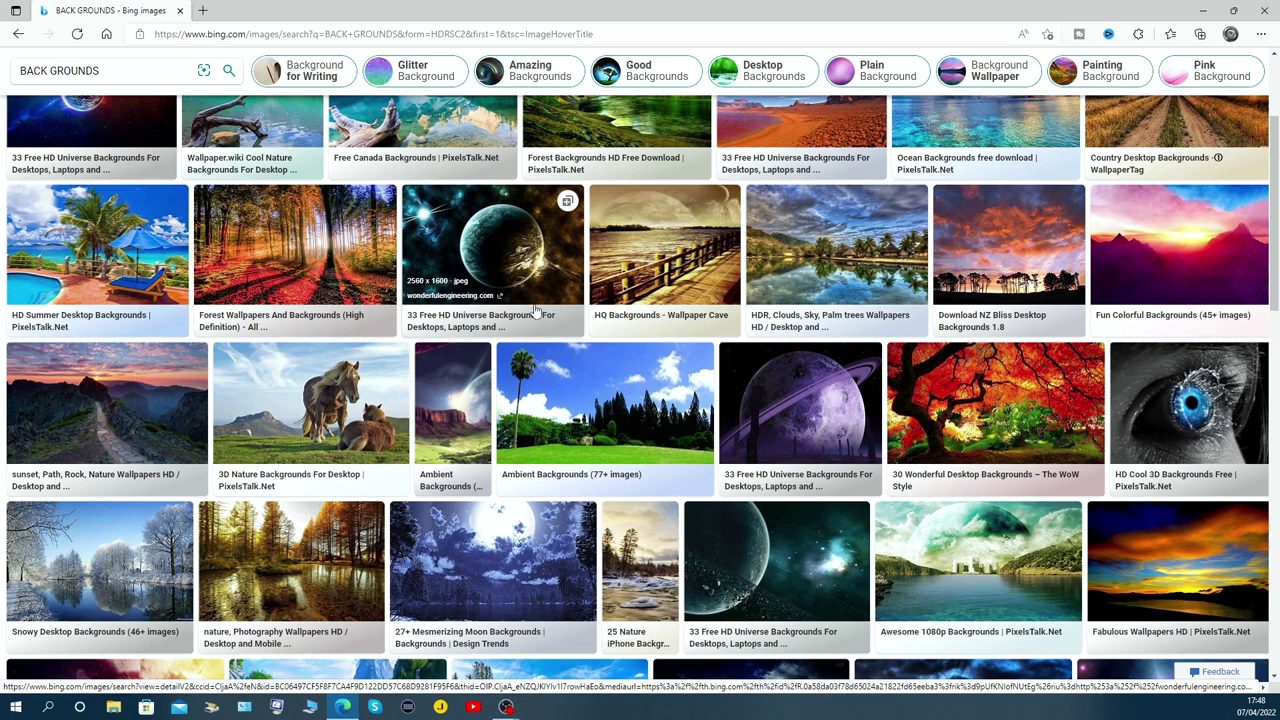
scroll(710, 335, "down", 2)
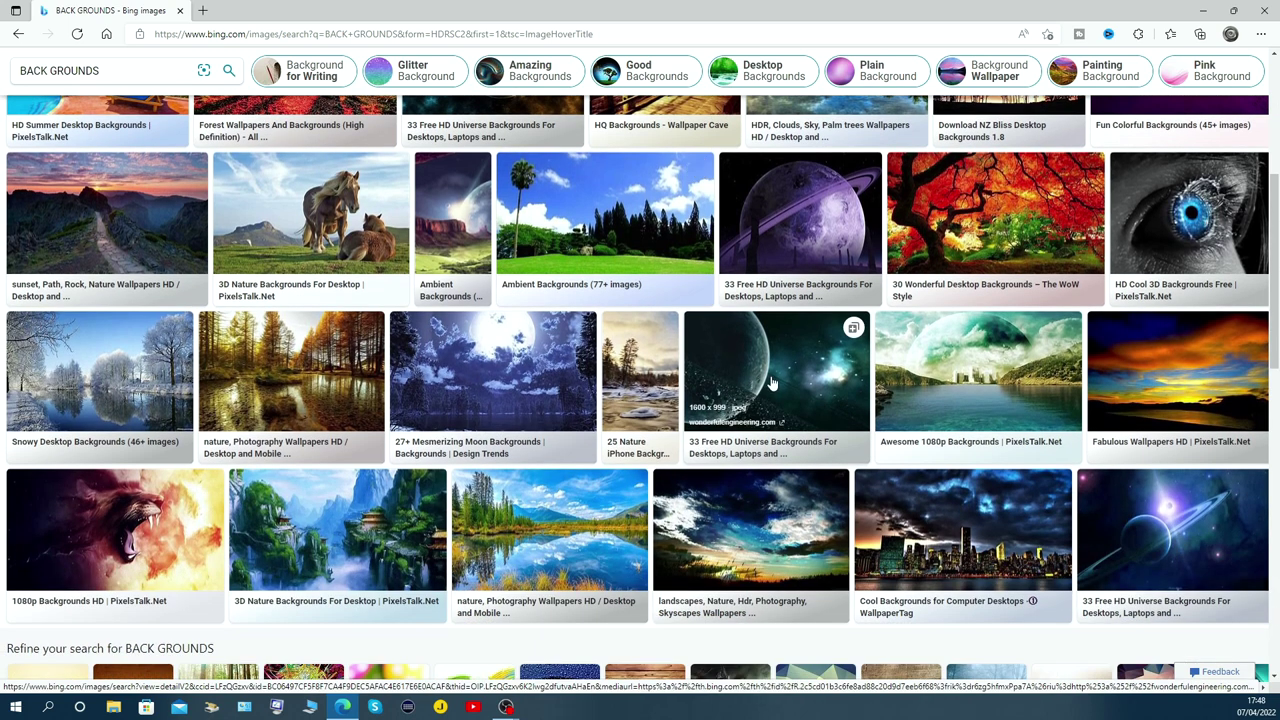
left_click(771, 384)
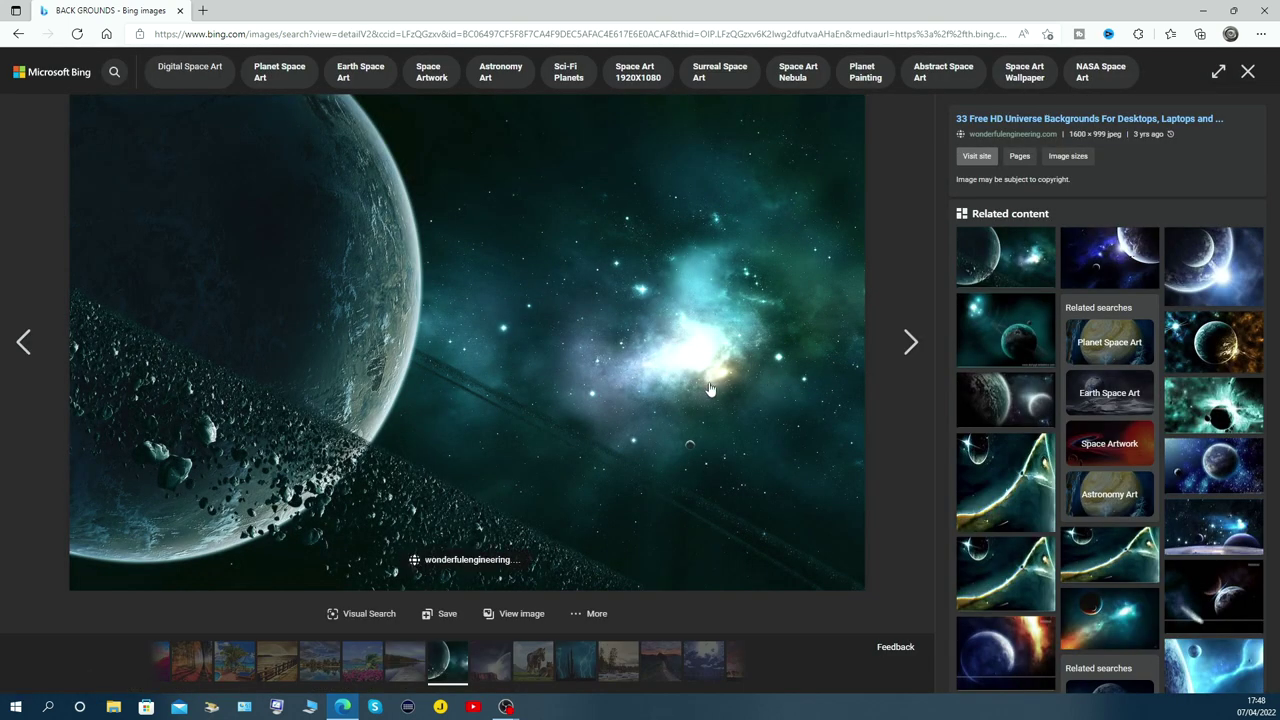
right_click(449, 324)
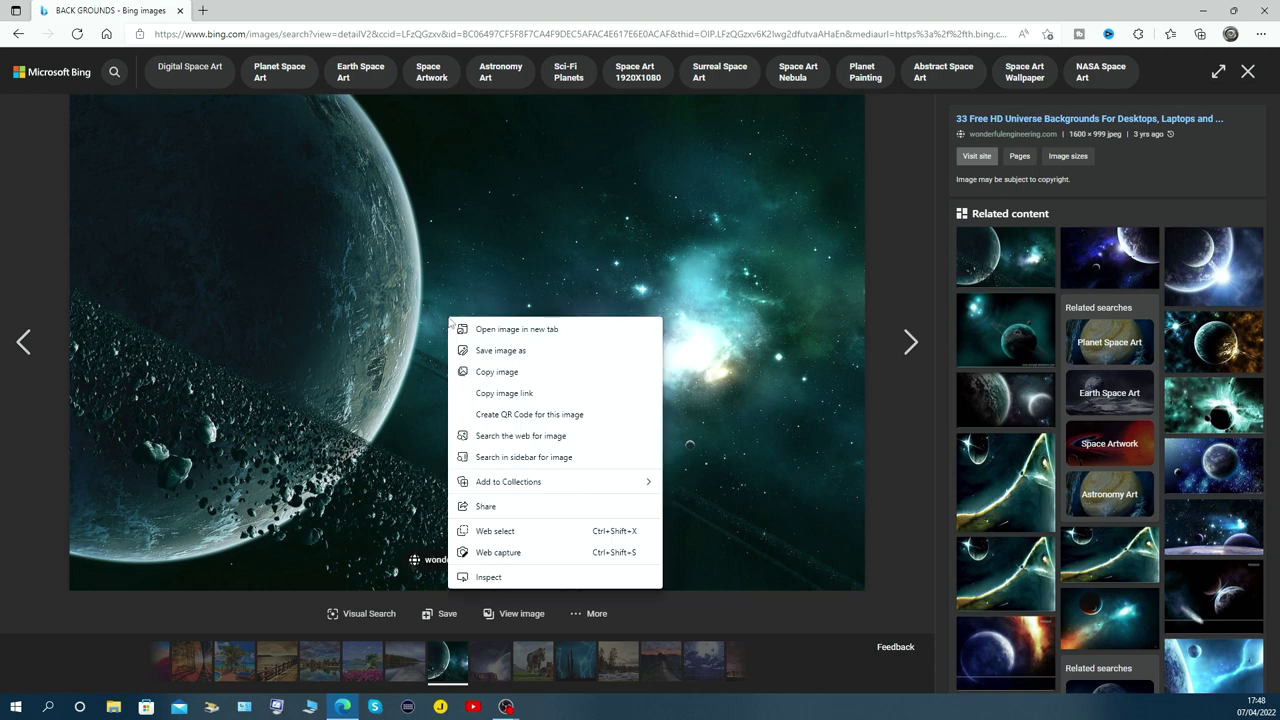
left_click(503, 351)
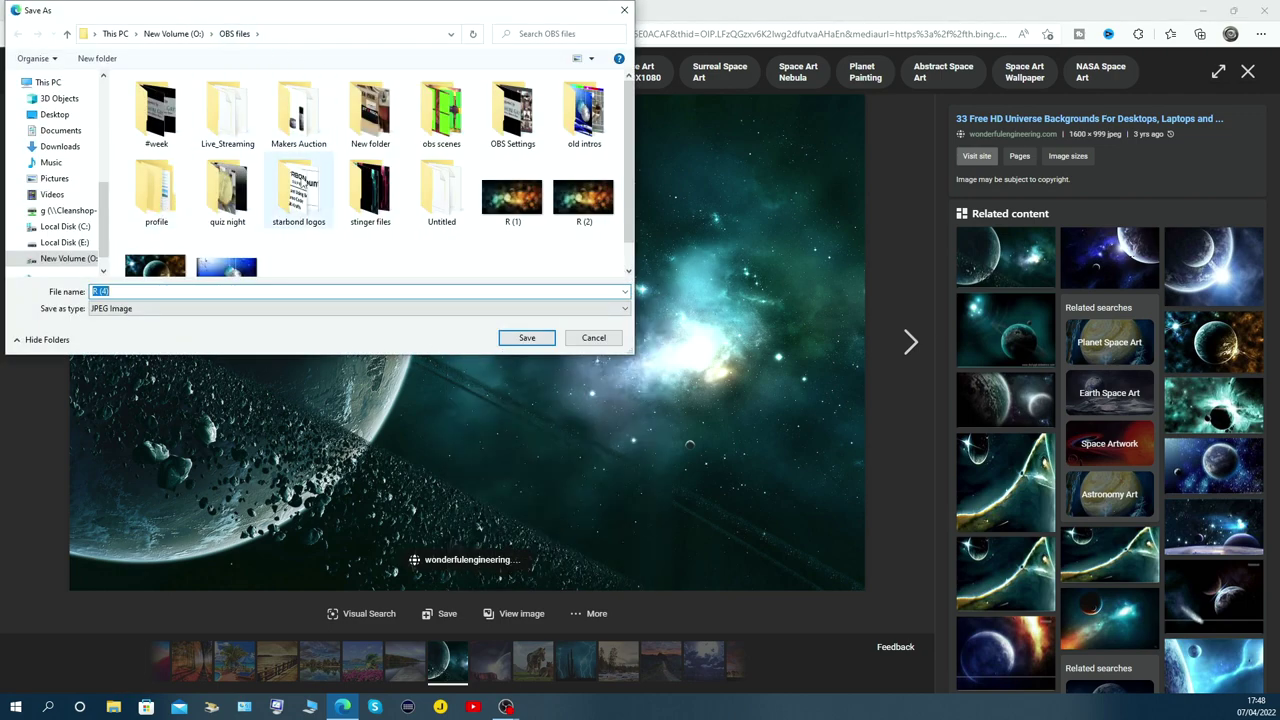
left_click(524, 338)
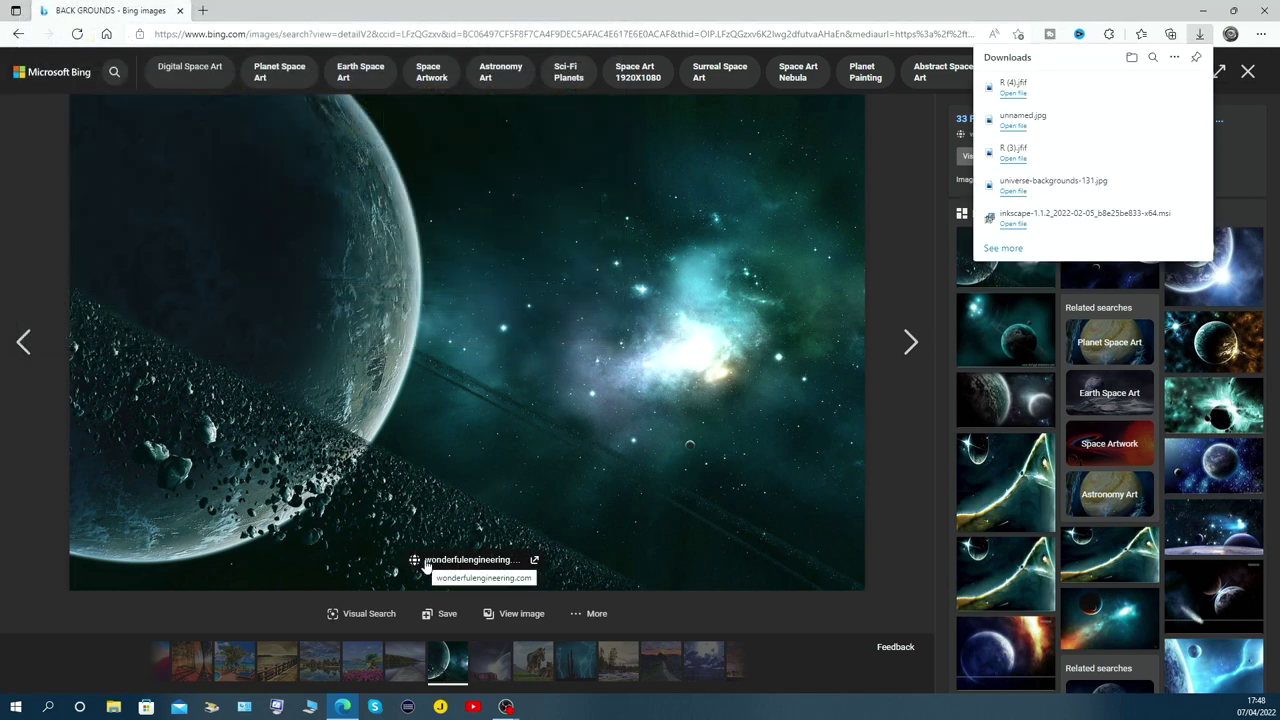
Step: Switch to OBS and add a new Image source named "back ground" to the Banner scene
left_click(506, 707)
left_click(586, 656)
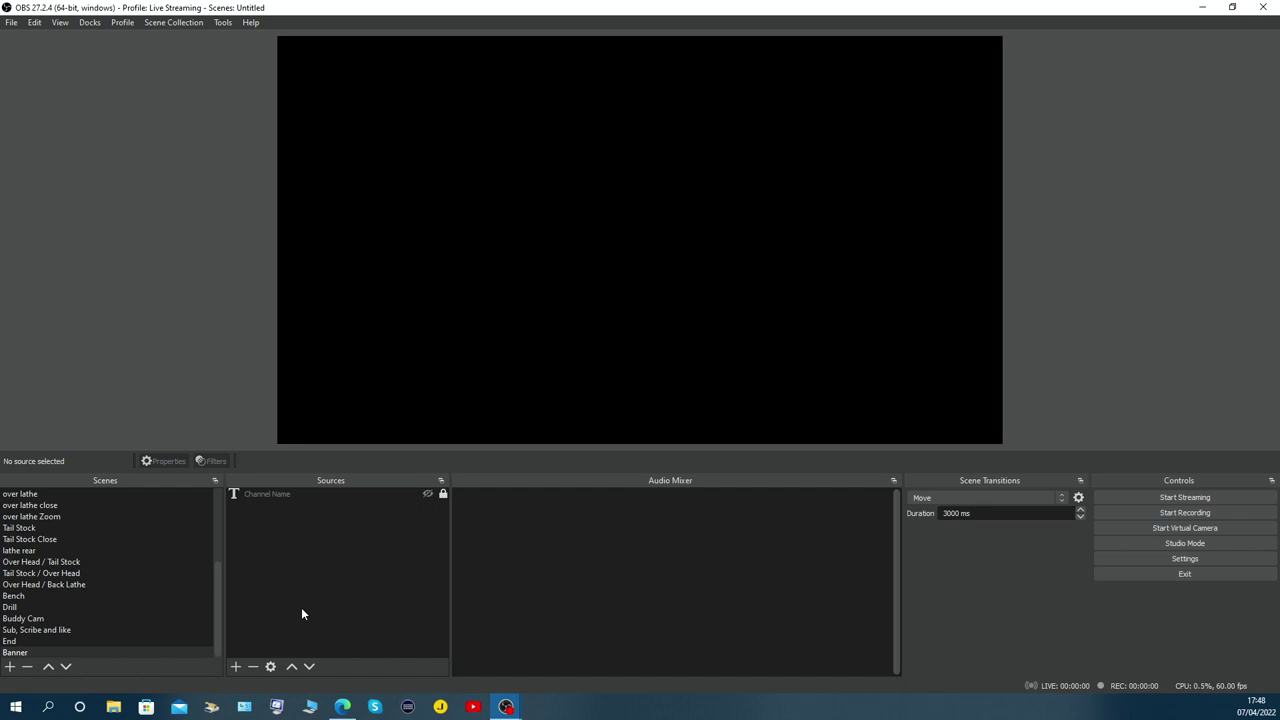
left_click(237, 668)
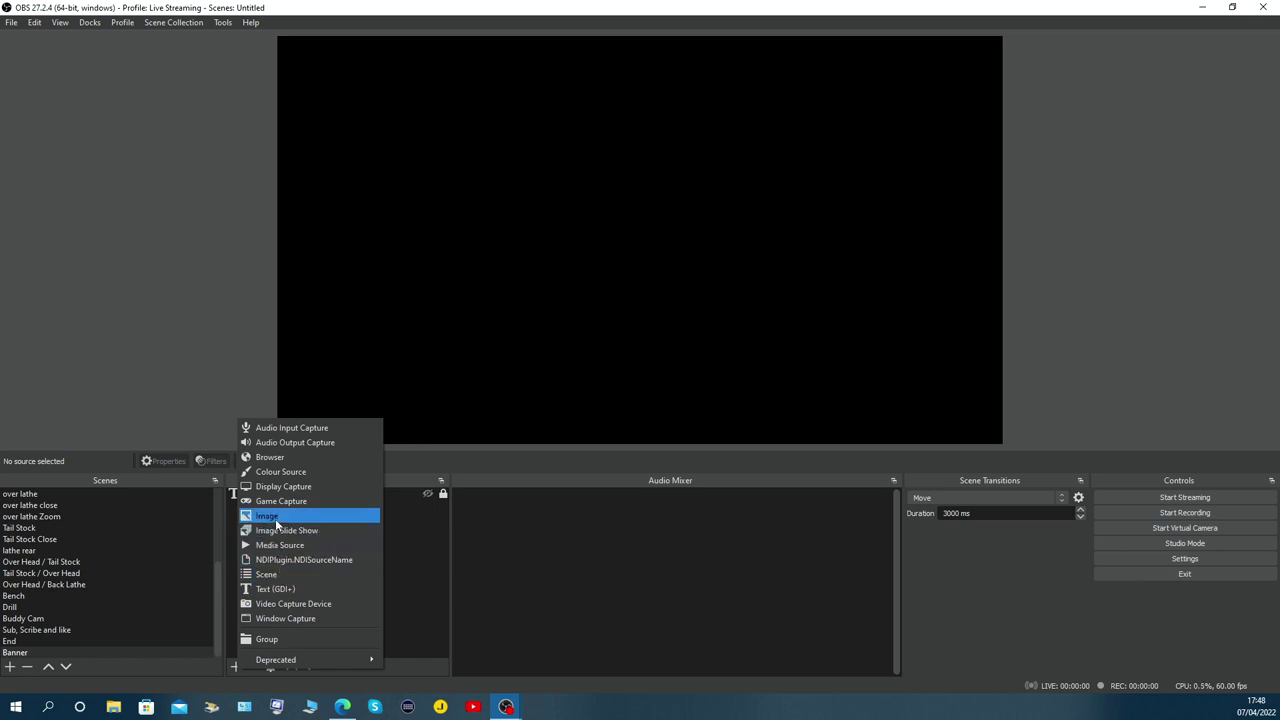
left_click(276, 520)
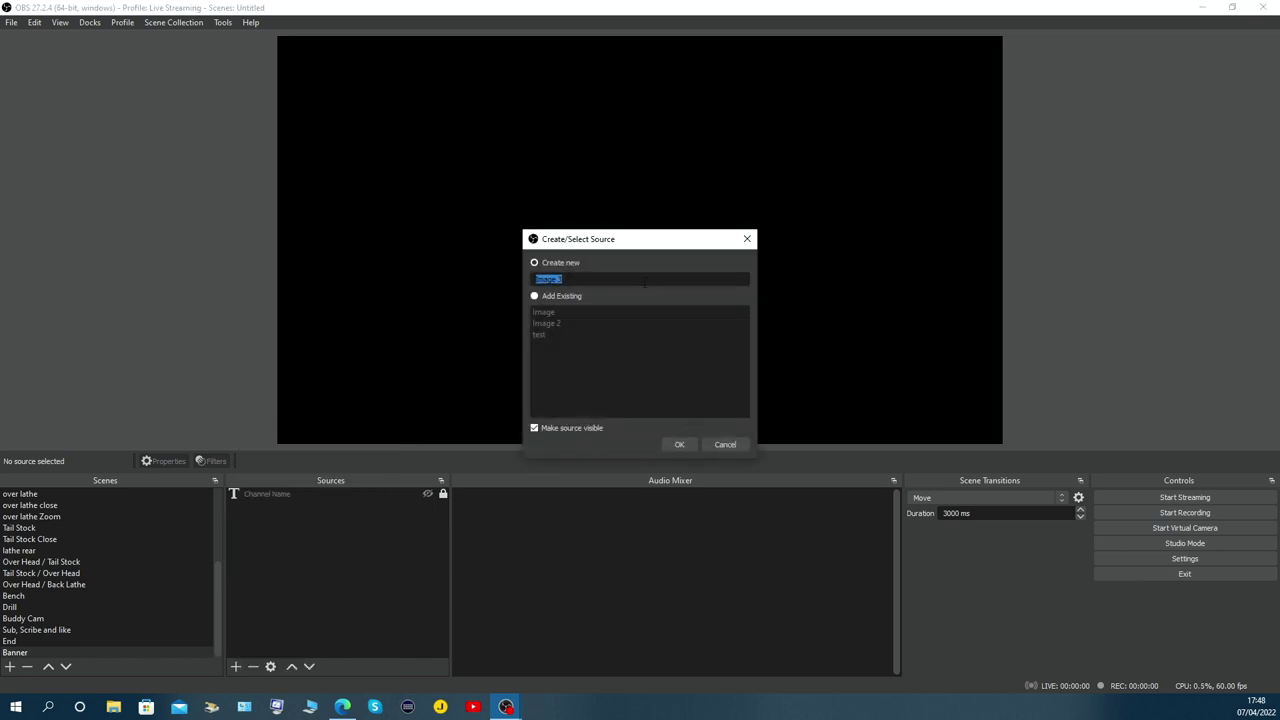
left_click(680, 443)
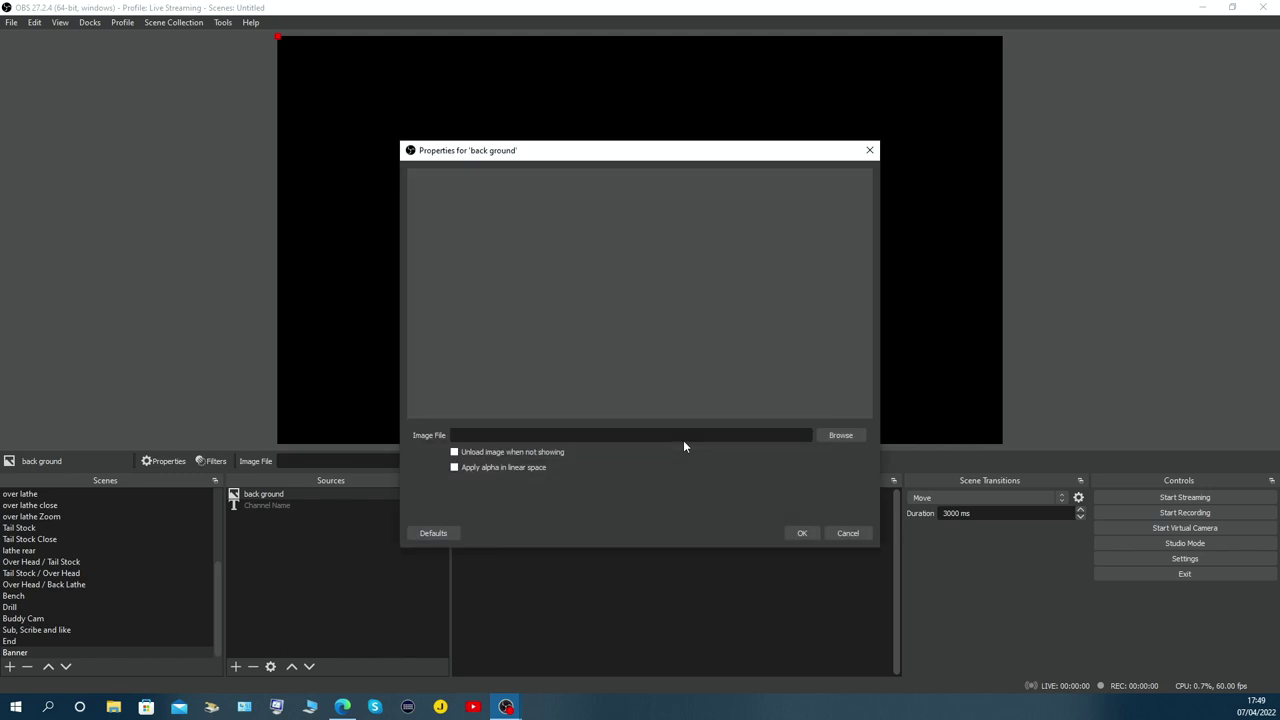
Step: Load R (4).jfif from the OBS files folder as the source's image, listing all file types to find it
left_click(834, 436)
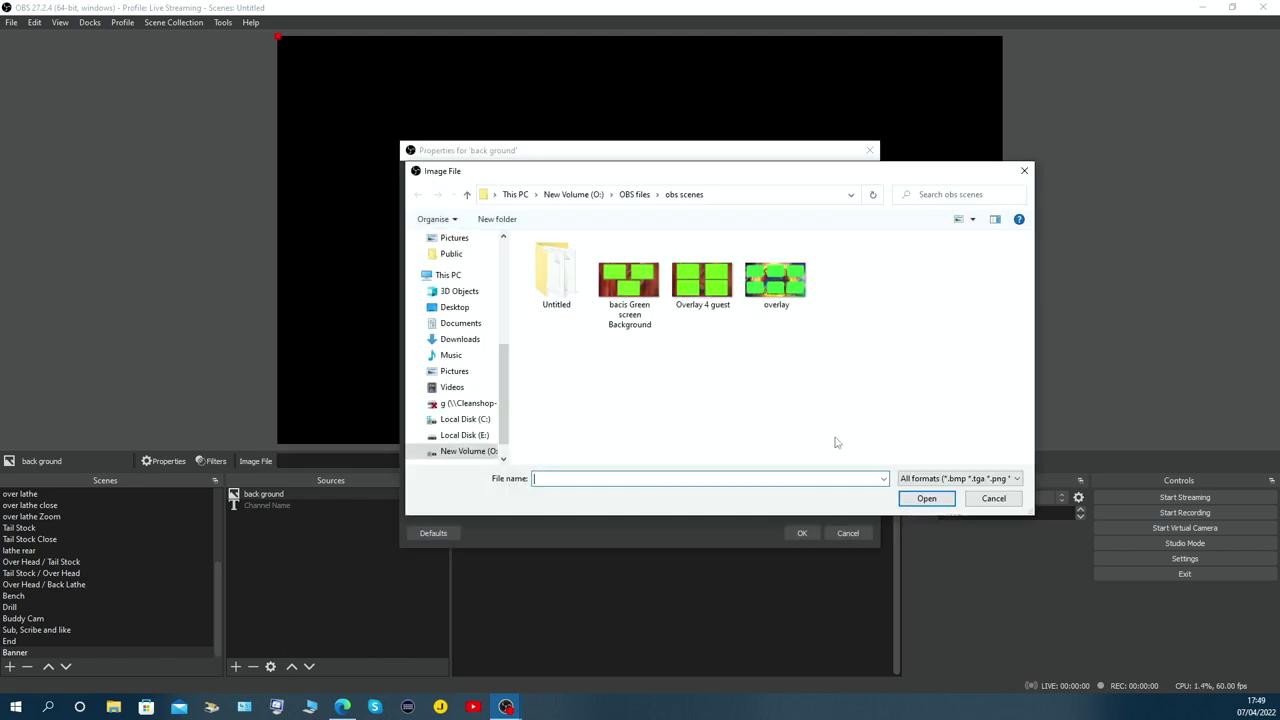
left_click(467, 196)
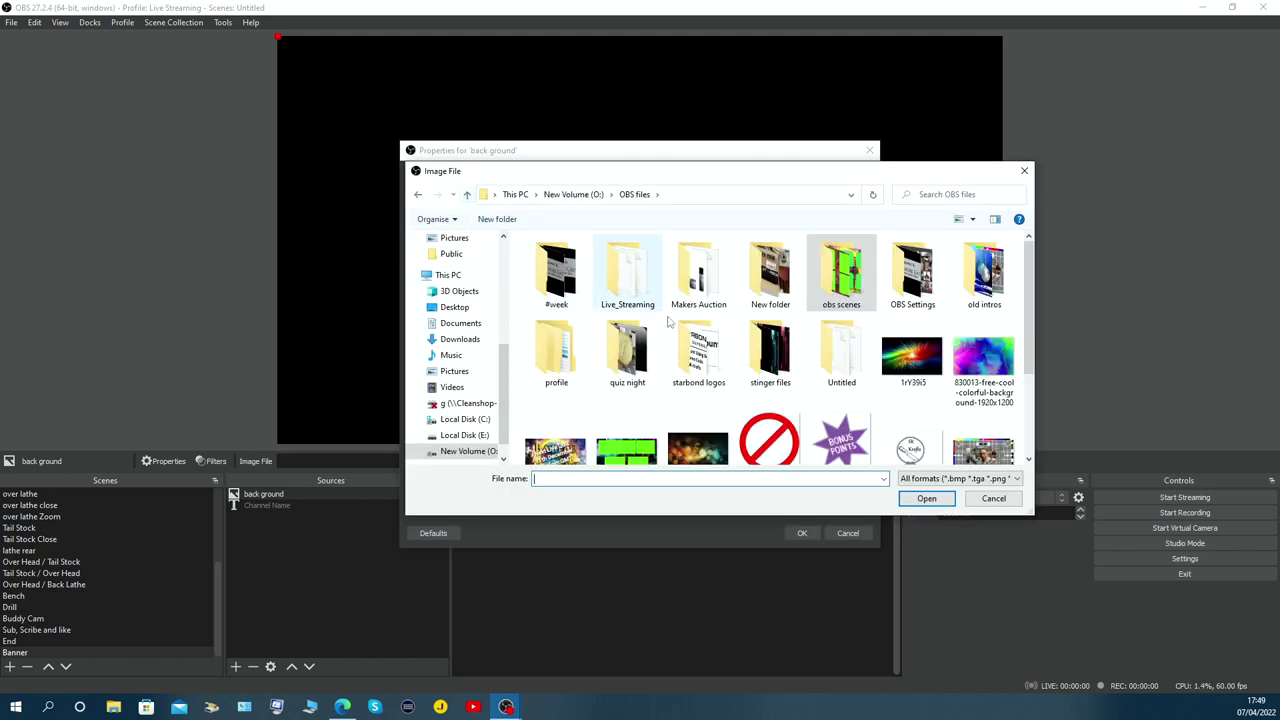
scroll(820, 395, "down", 1)
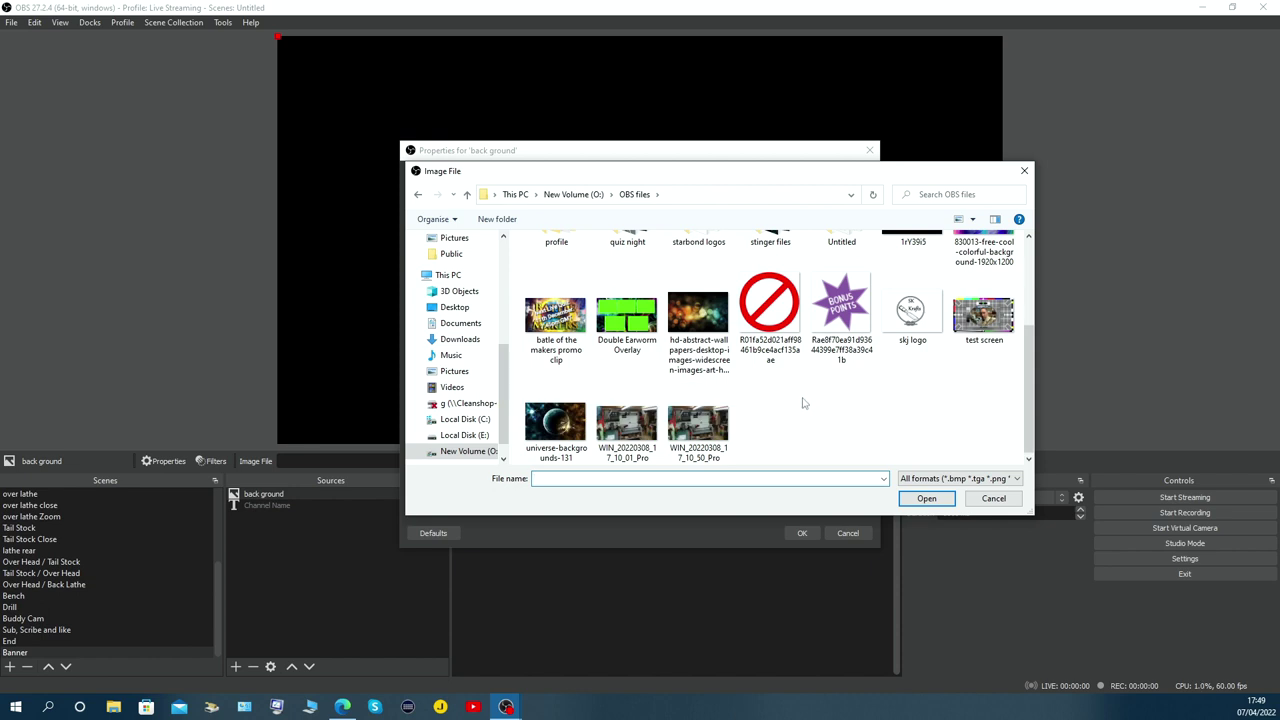
scroll(802, 403, "up", 1)
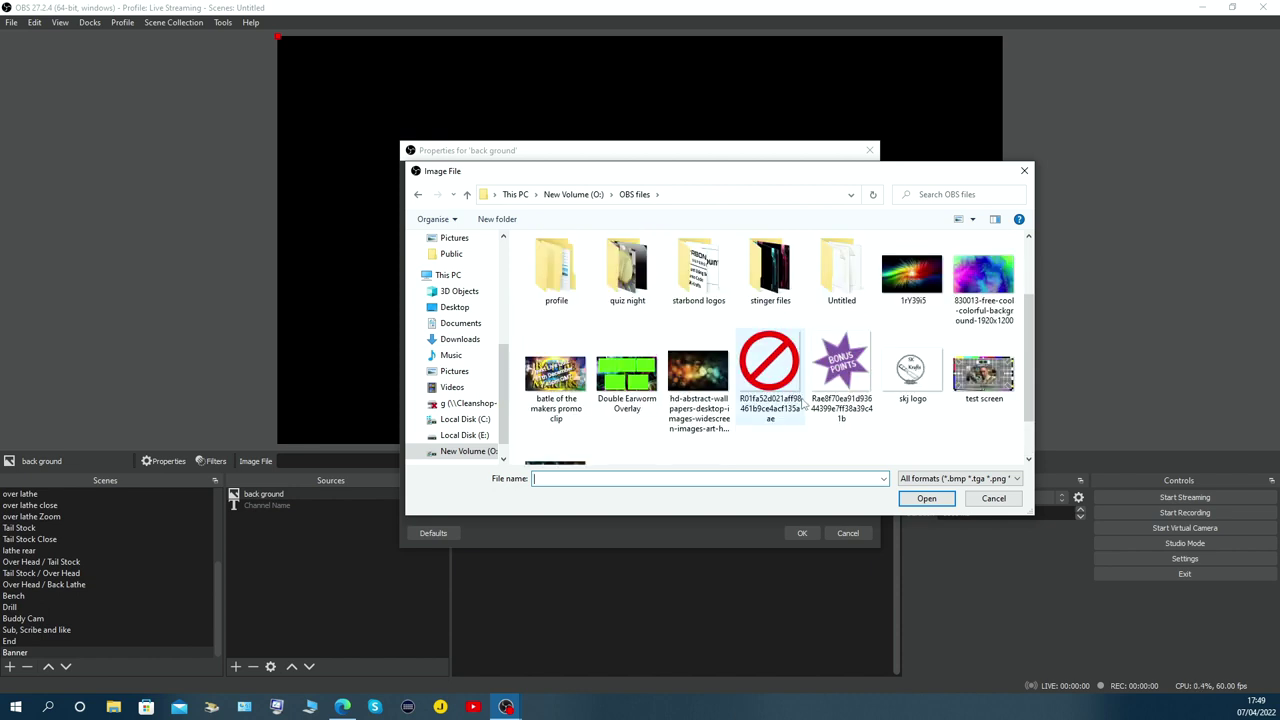
scroll(802, 403, "up", 1)
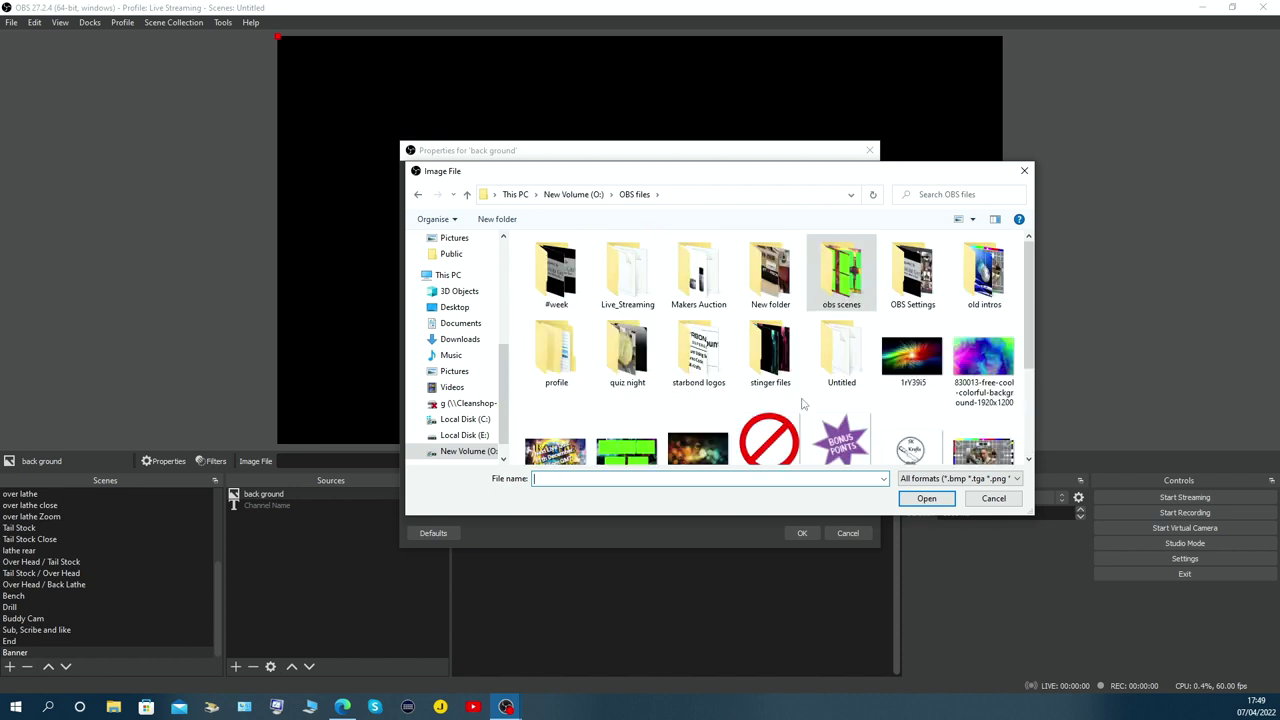
scroll(802, 403, "down", 2)
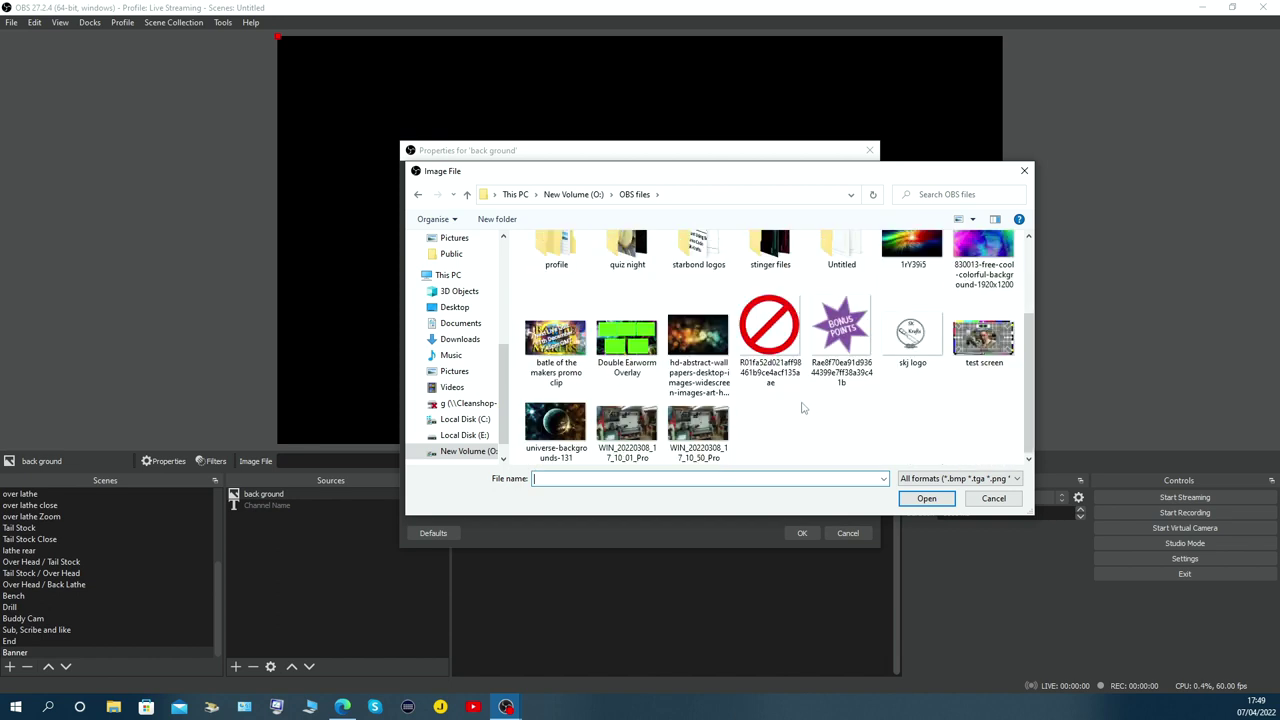
left_click(958, 478)
left_click(927, 570)
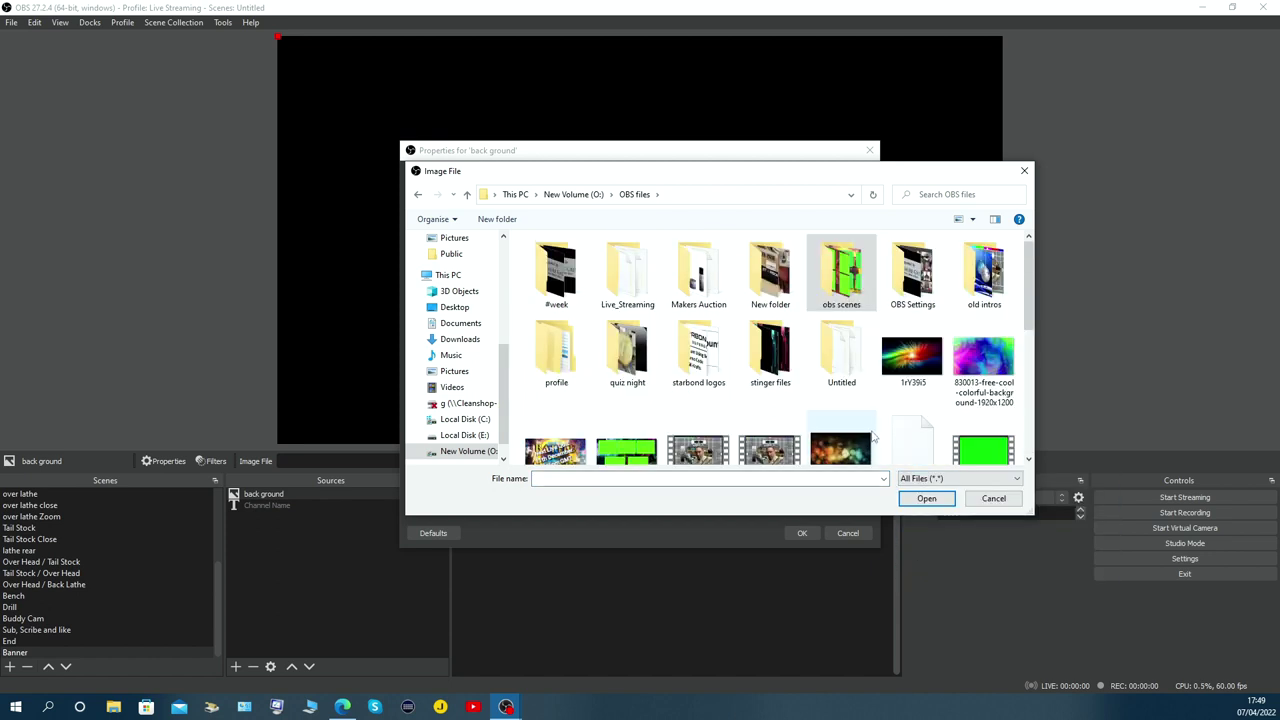
scroll(873, 428, "down", 2)
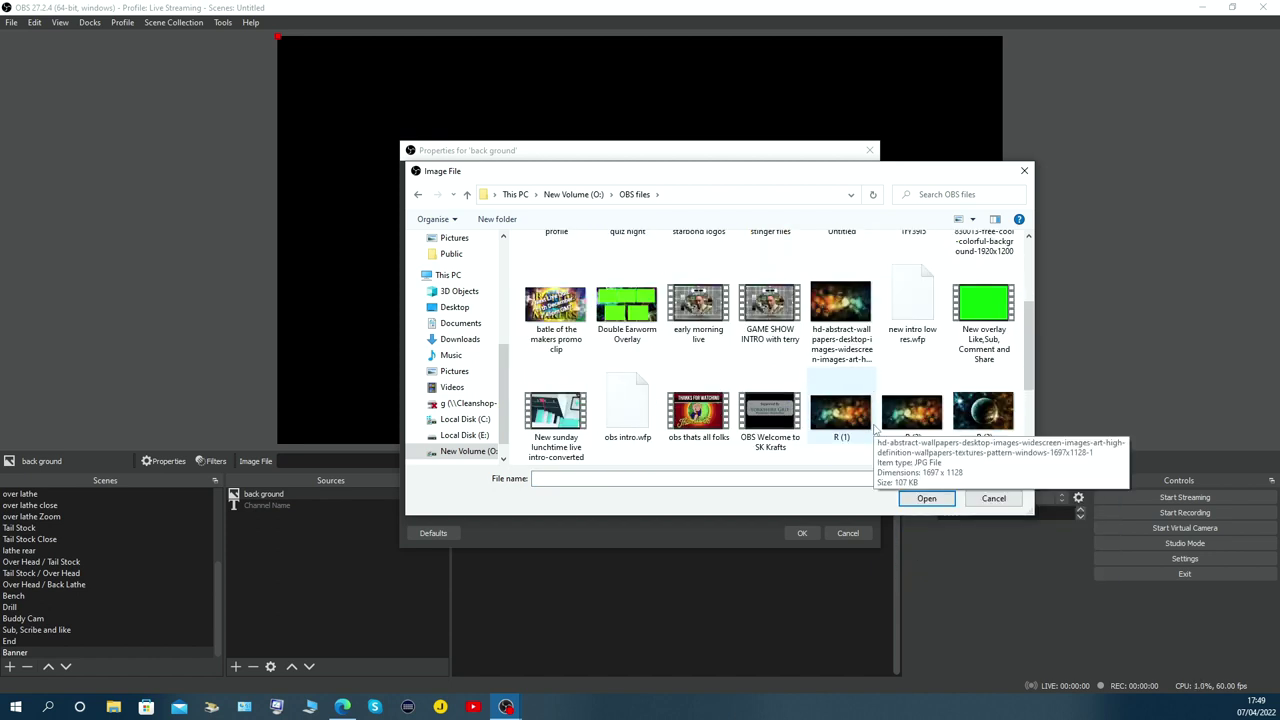
scroll(873, 428, "down", 1)
double_click(565, 421)
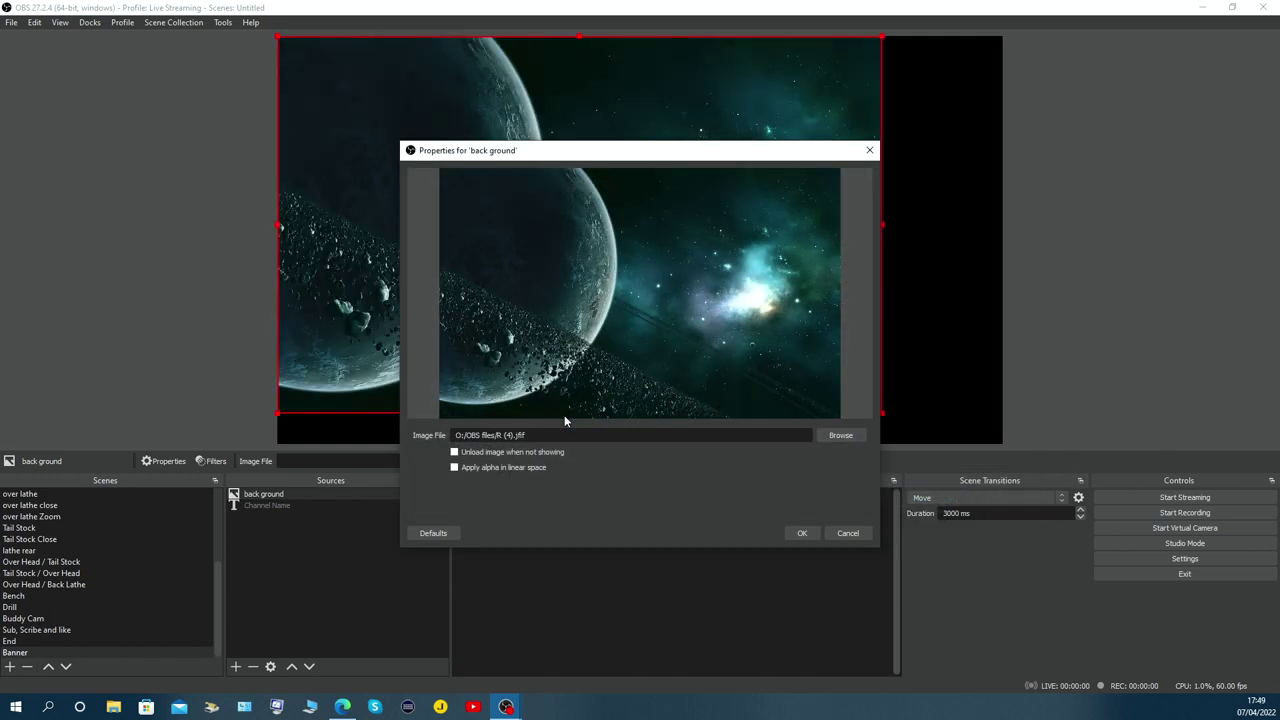
left_click(803, 533)
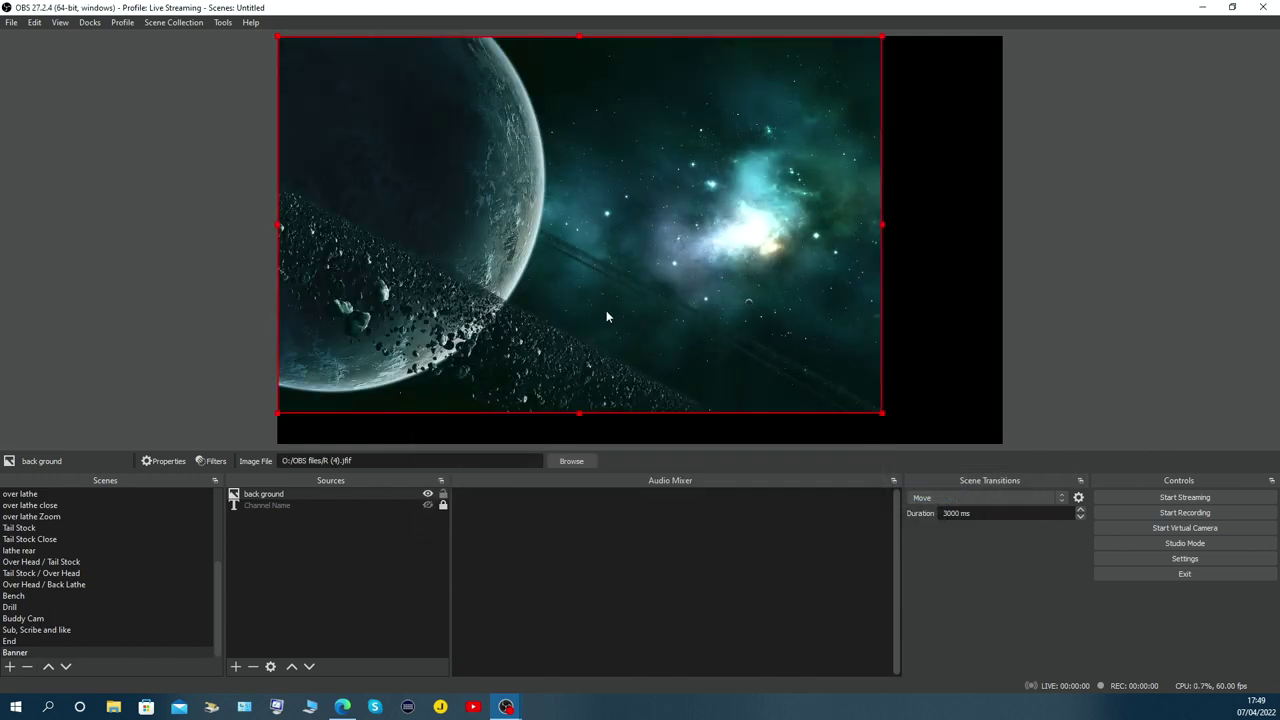
Step: Fit the back ground image to the screen, enlarge and reposition it to cover the whole canvas, and lock the source
right_click(571, 312)
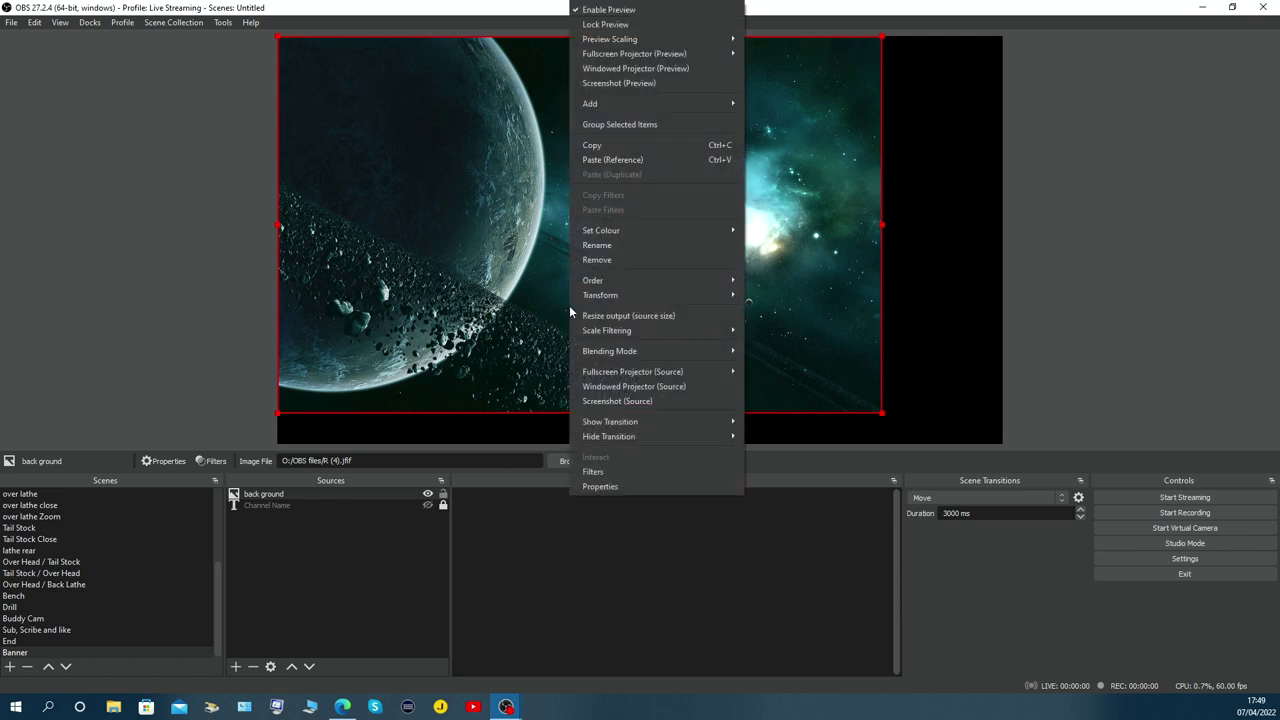
mouse_move(605, 295)
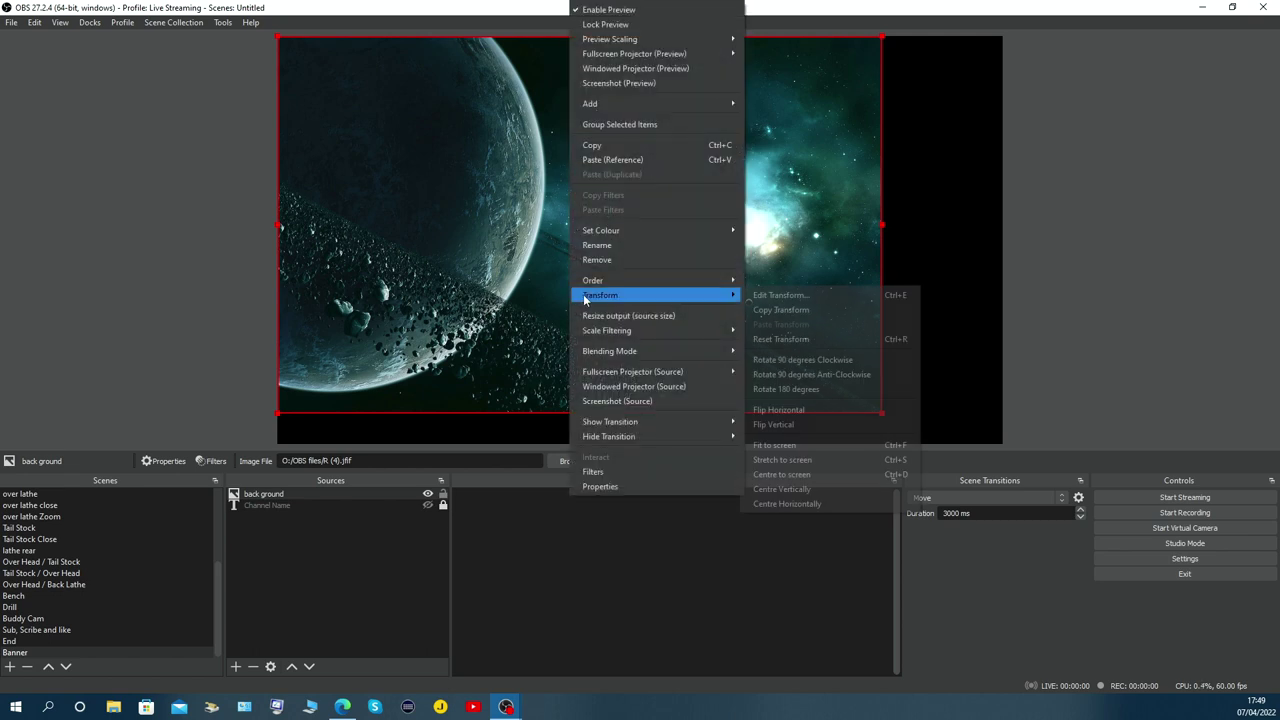
left_click(794, 446)
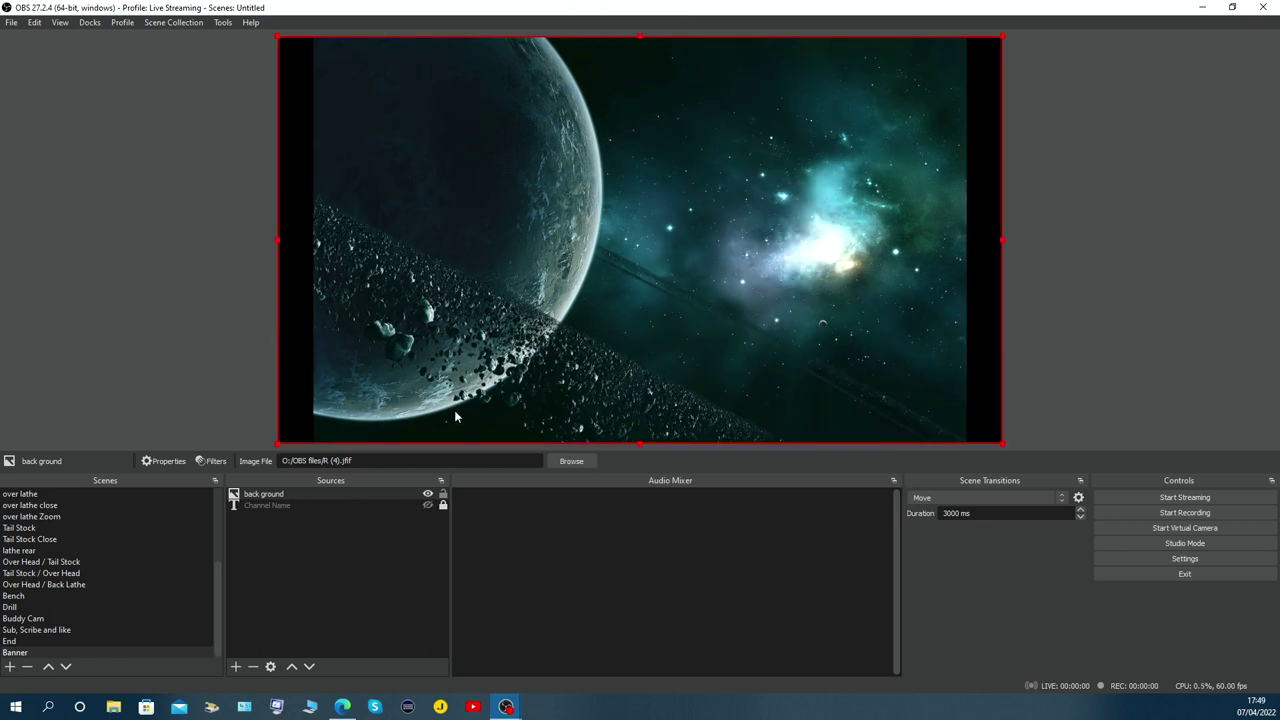
left_click_drag(276, 444, 142, 541)
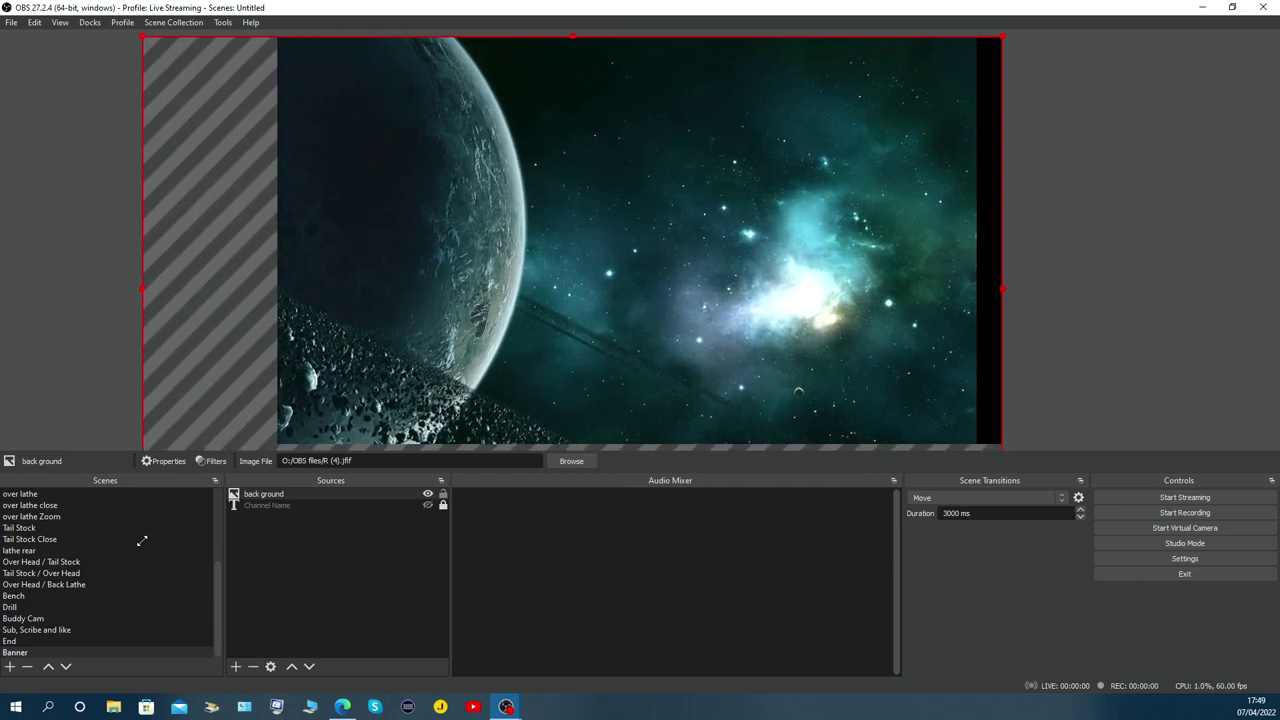
left_click_drag(509, 360, 571, 310)
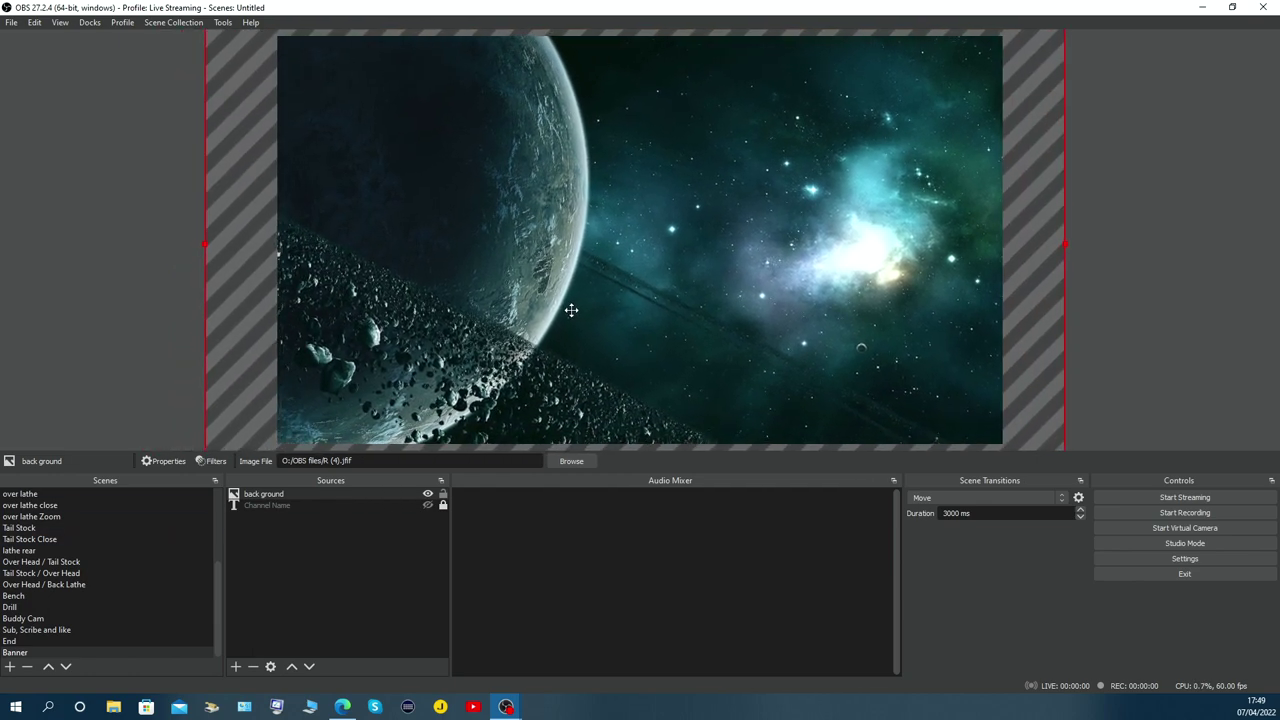
left_click(442, 496)
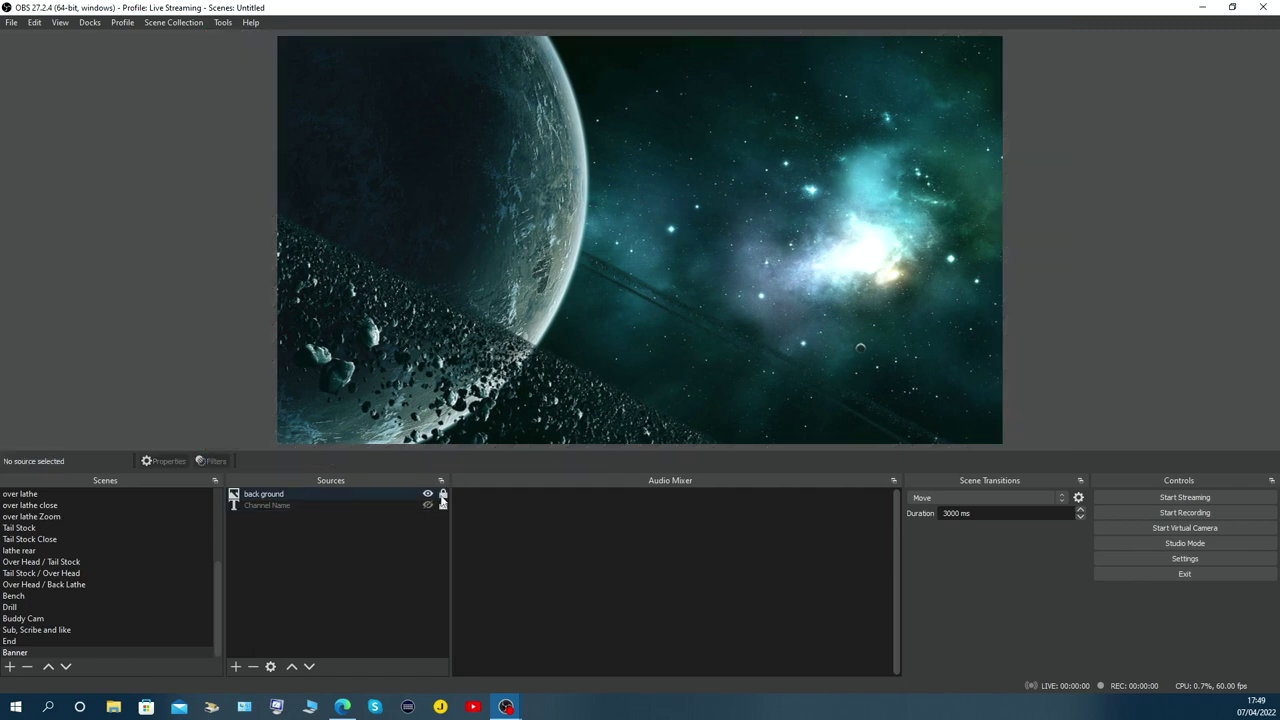
Step: Add the existing Intro Cam video capture device as a visible source in the Banner scene
left_click(236, 667)
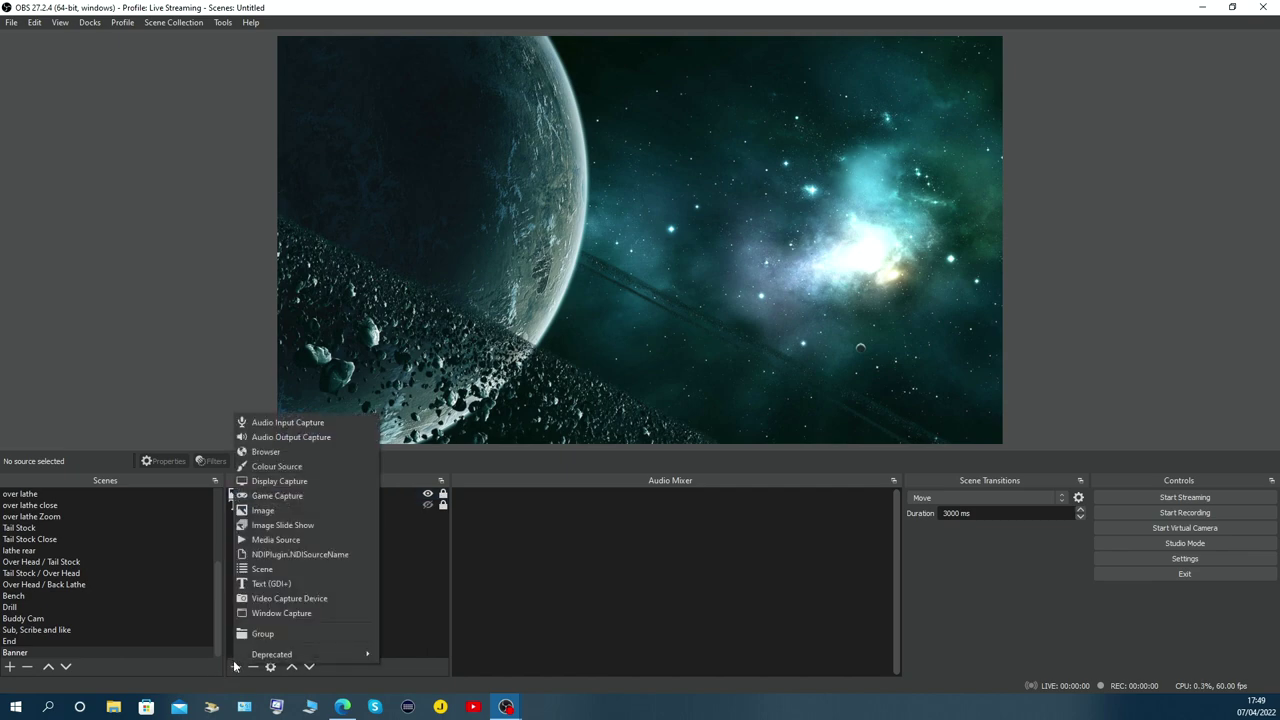
left_click(268, 599)
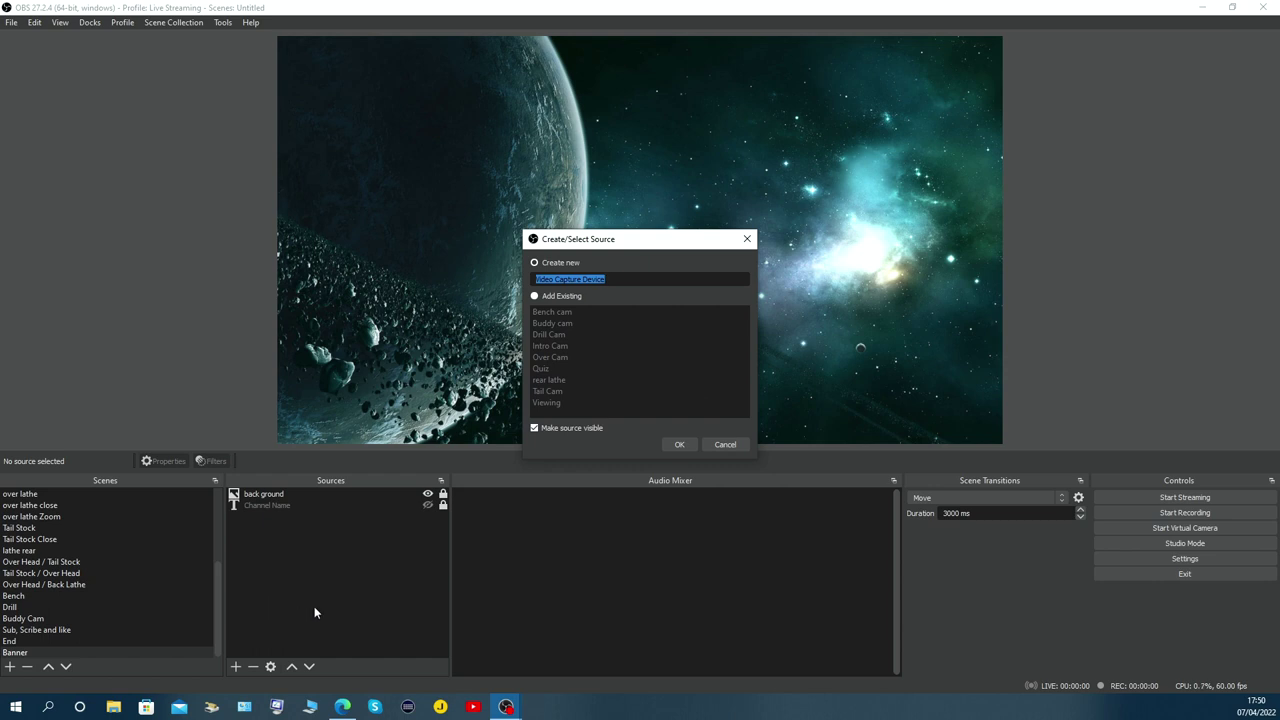
left_click(535, 296)
left_click(558, 347)
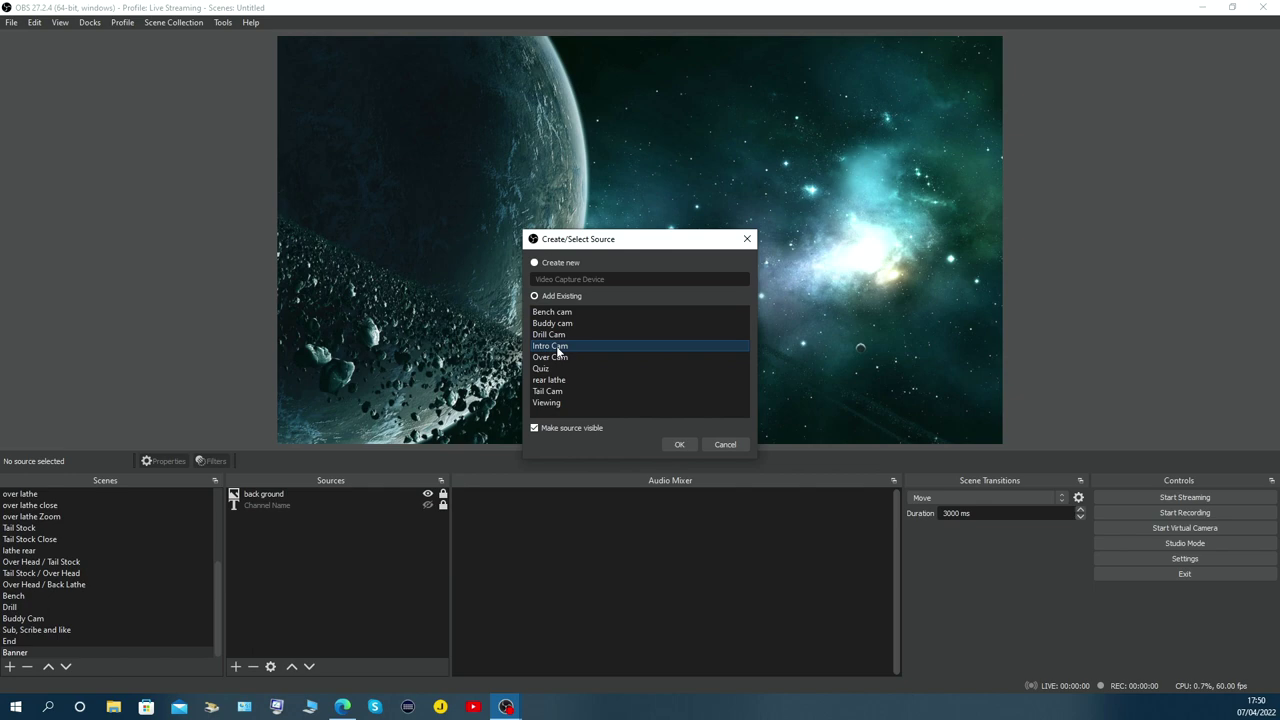
left_click(680, 445)
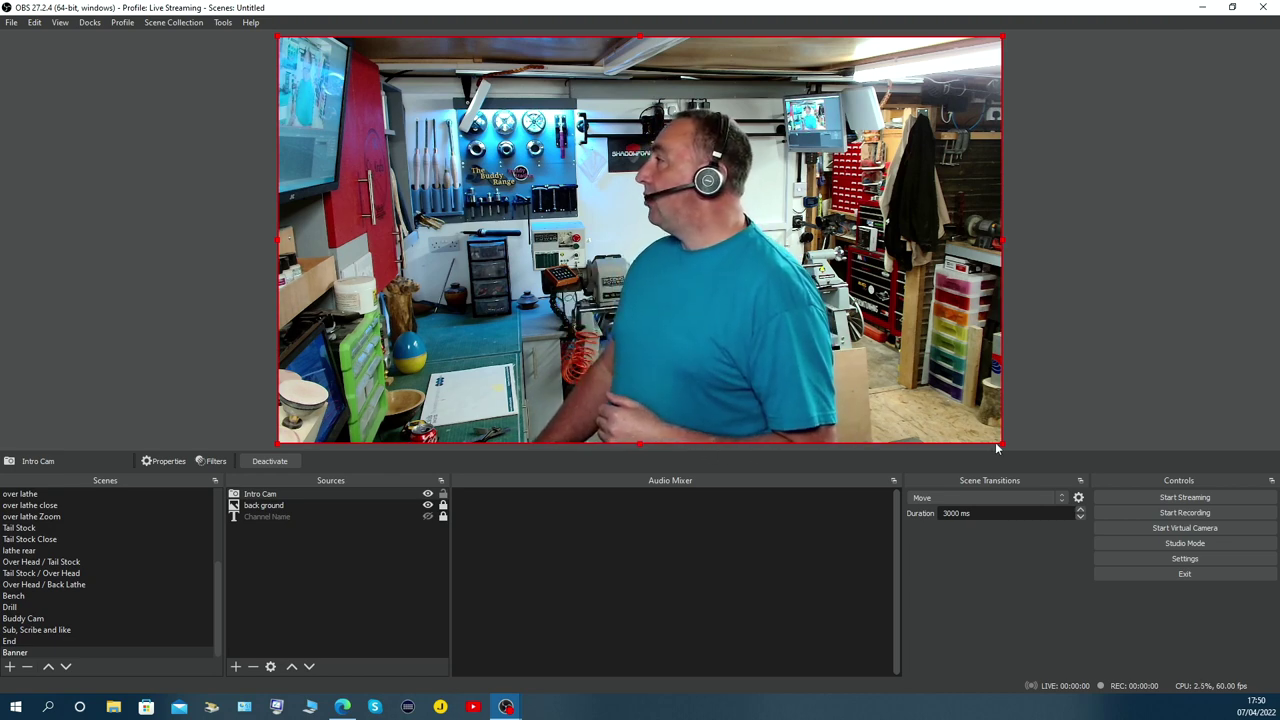
Step: Scale the Intro Cam picture down to about 70% of the canvas width and position it over the background
left_click_drag(1002, 442, 624, 246)
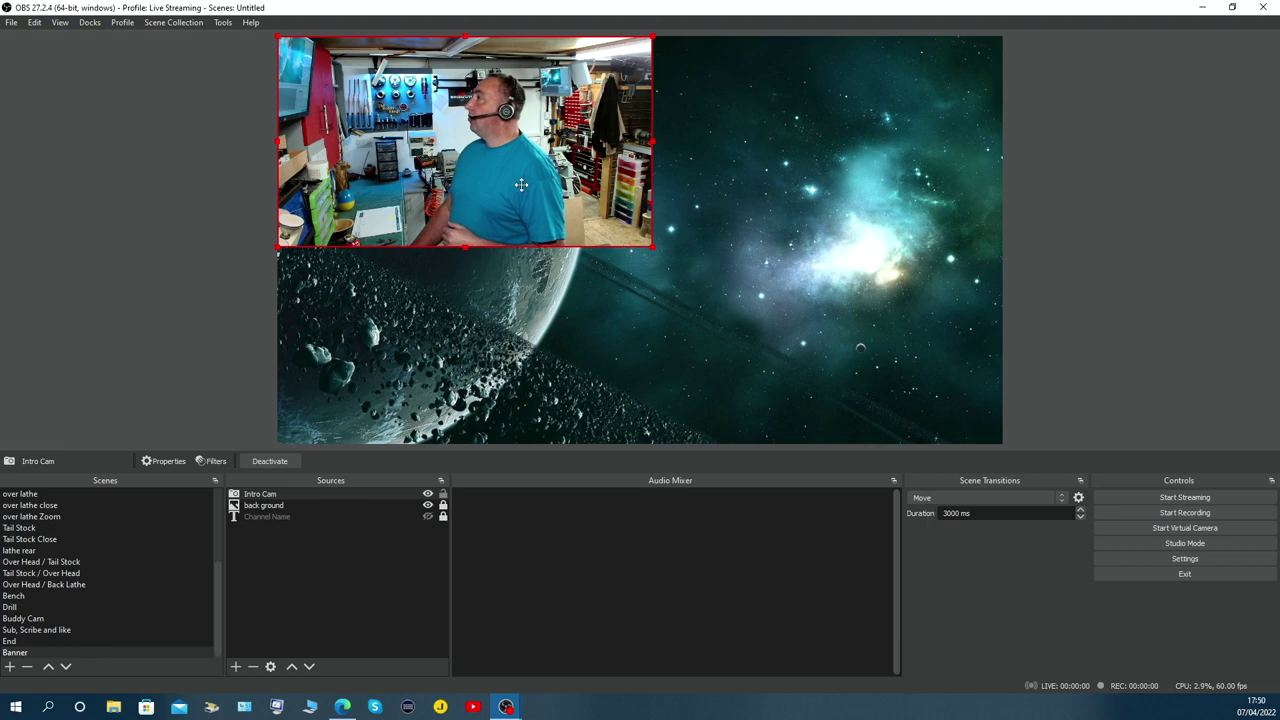
left_click_drag(521, 184, 592, 233)
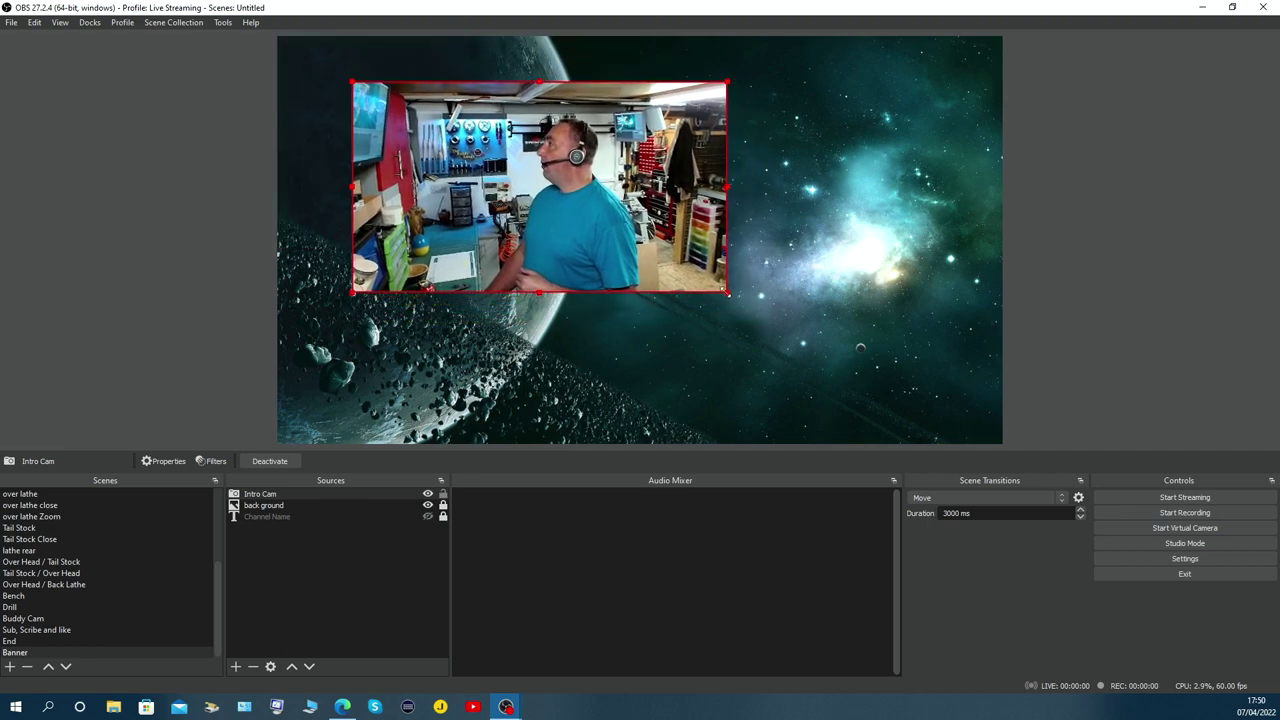
mouse_move(727, 292)
left_mouse_down()
mouse_move(850, 364)
mouse_move(746, 298)
left_mouse_up()
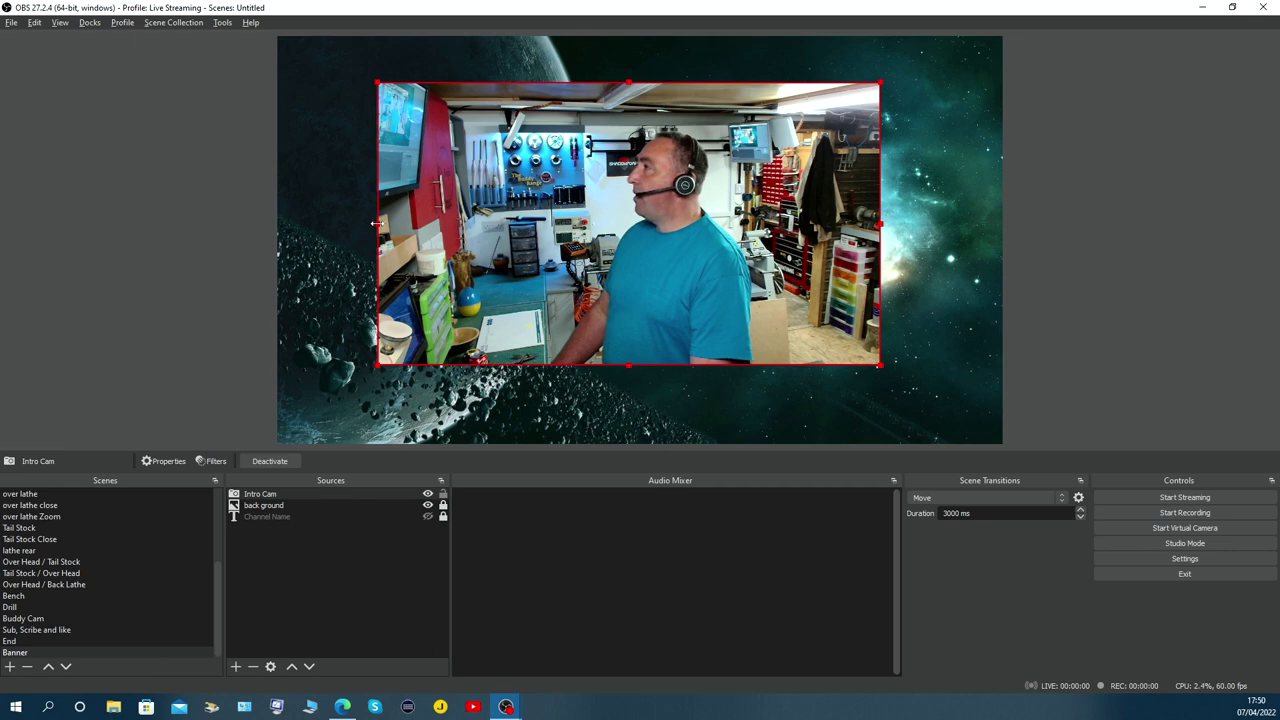
Step: Crop both sides of the Intro Cam picture, then enlarge it and move it to the middle of the canvas
left_click_drag(377, 224, 489, 225)
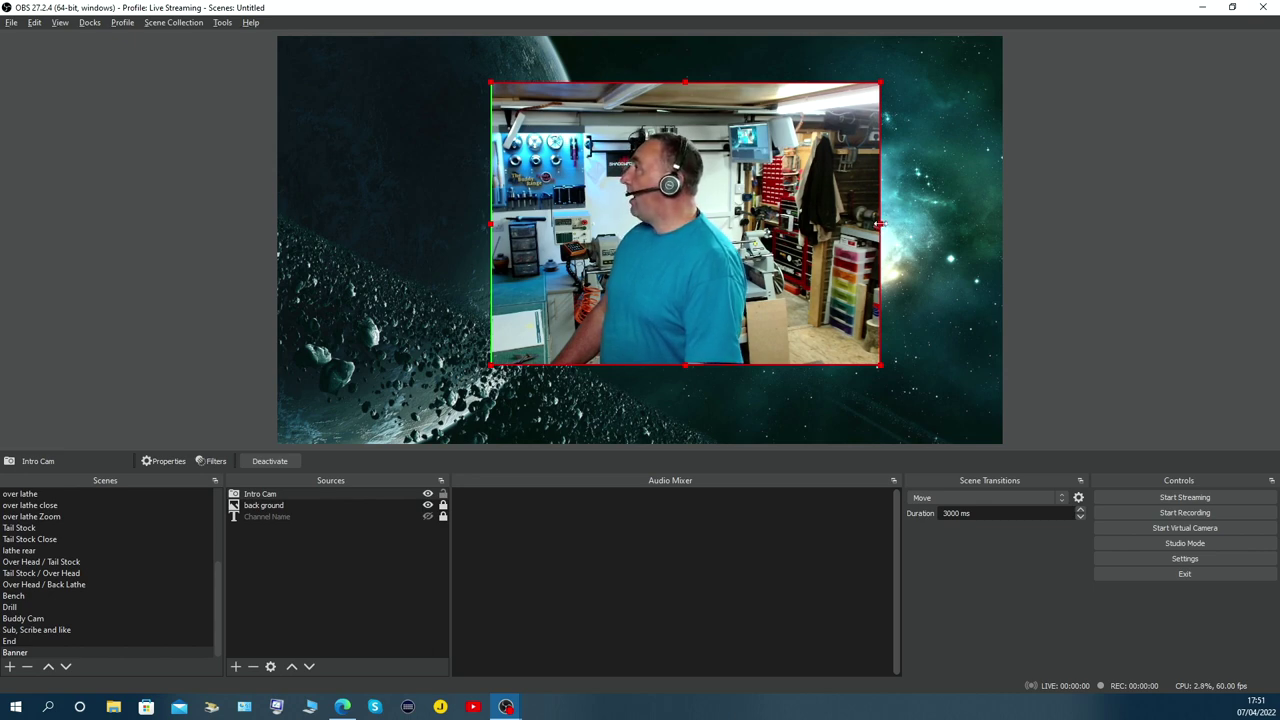
left_click_drag(878, 224, 805, 224)
left_click_drag(806, 365, 874, 423)
left_click_drag(752, 329, 680, 309)
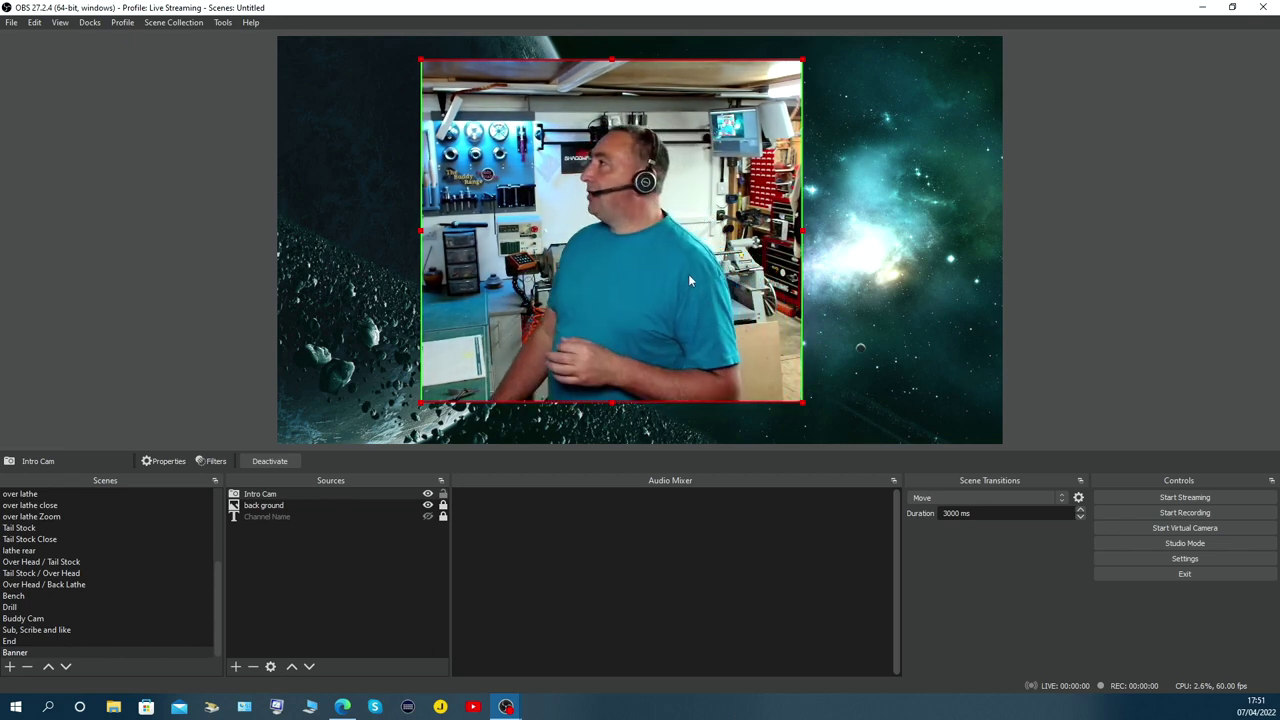
Step: Nudge the Intro Cam picture slightly, make the Channel Name text visible and move it above Intro Cam in the source order
left_click_drag(688, 274, 696, 272)
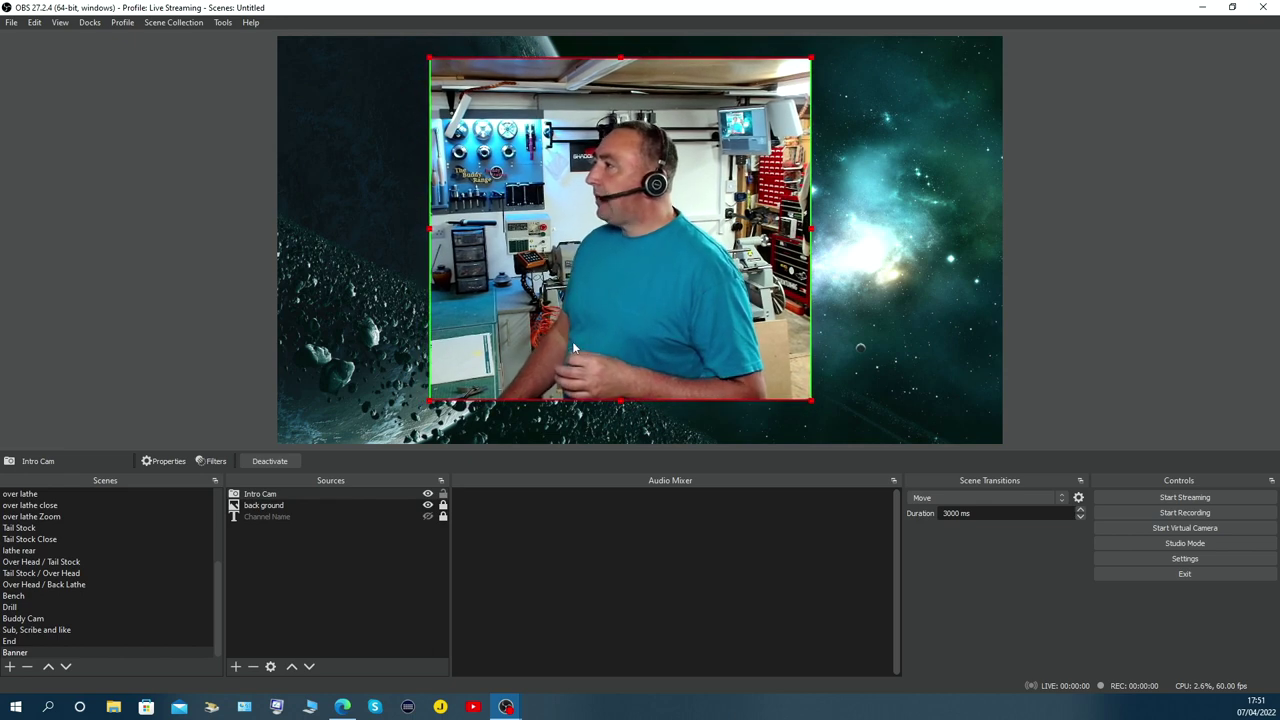
left_click(427, 516)
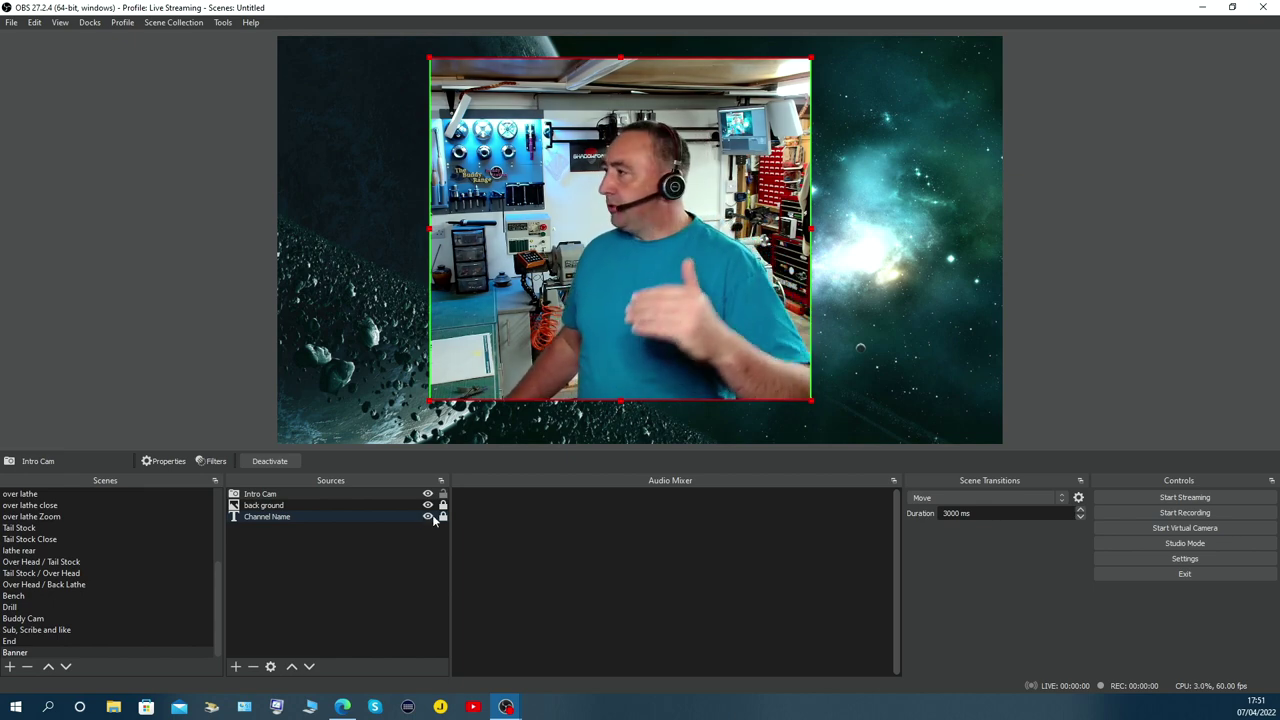
left_click(280, 516)
left_click(291, 666)
left_click(291, 666)
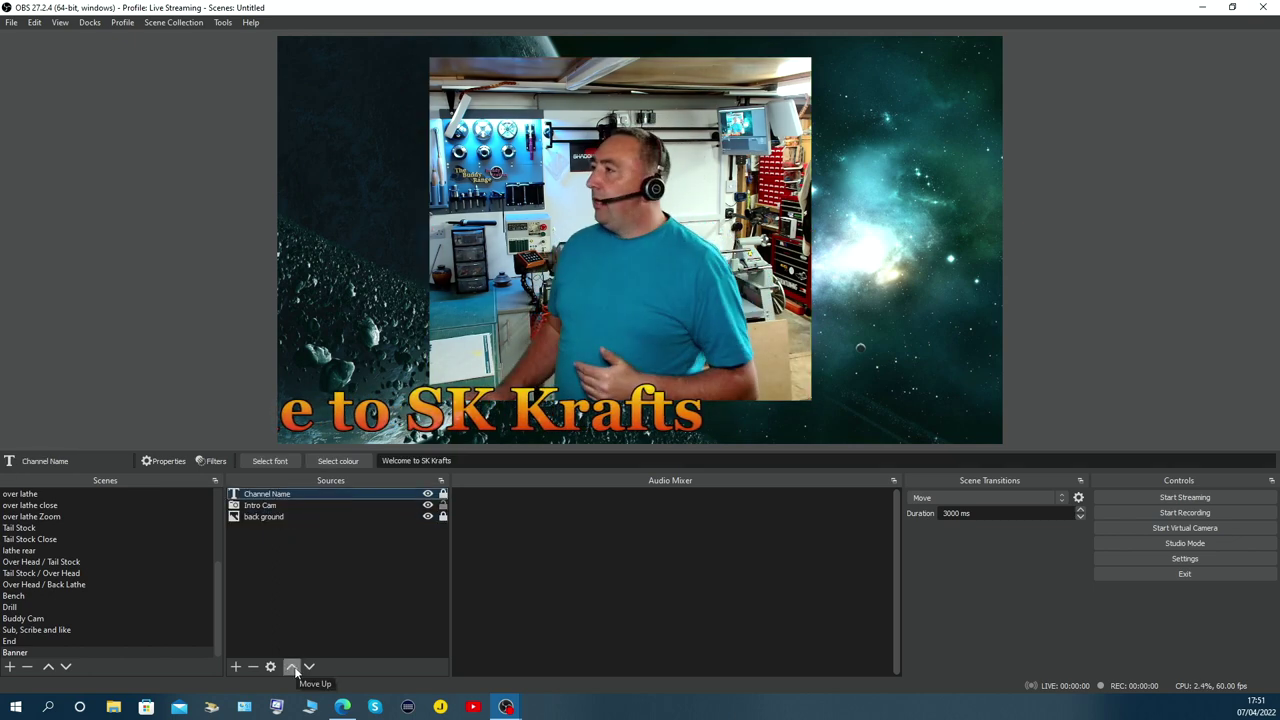
left_click(309, 667)
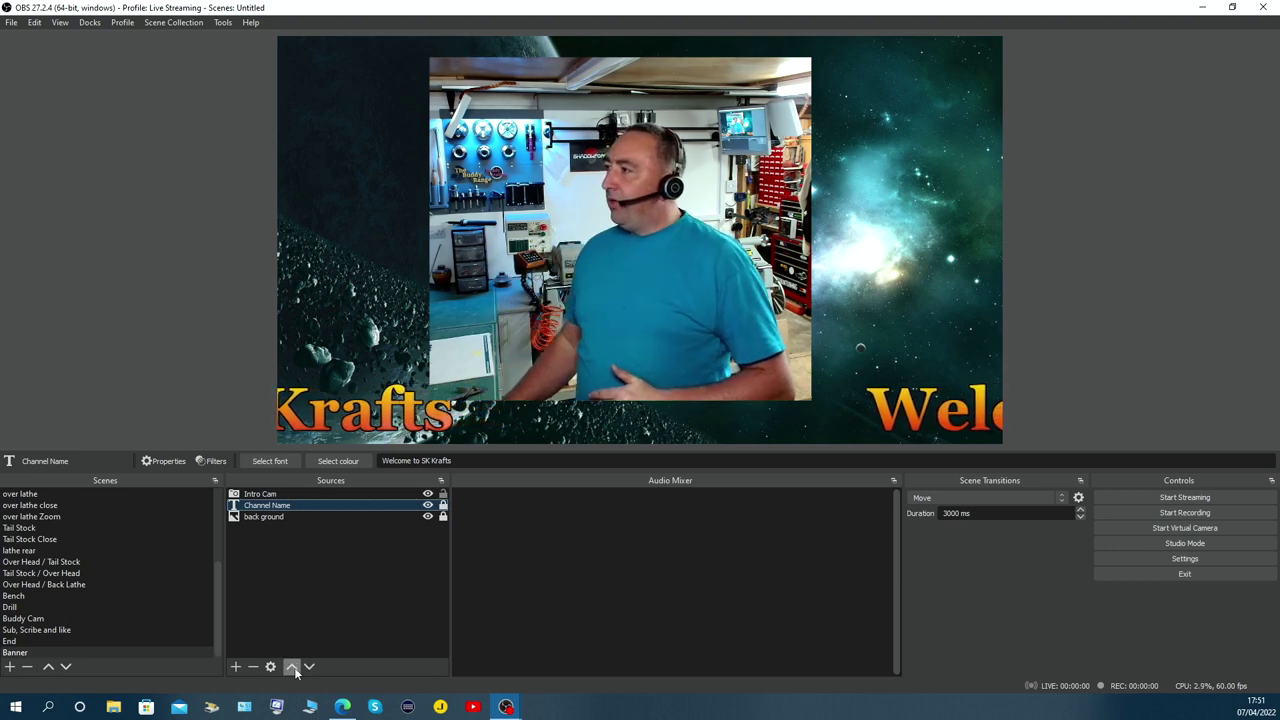
left_click(292, 667)
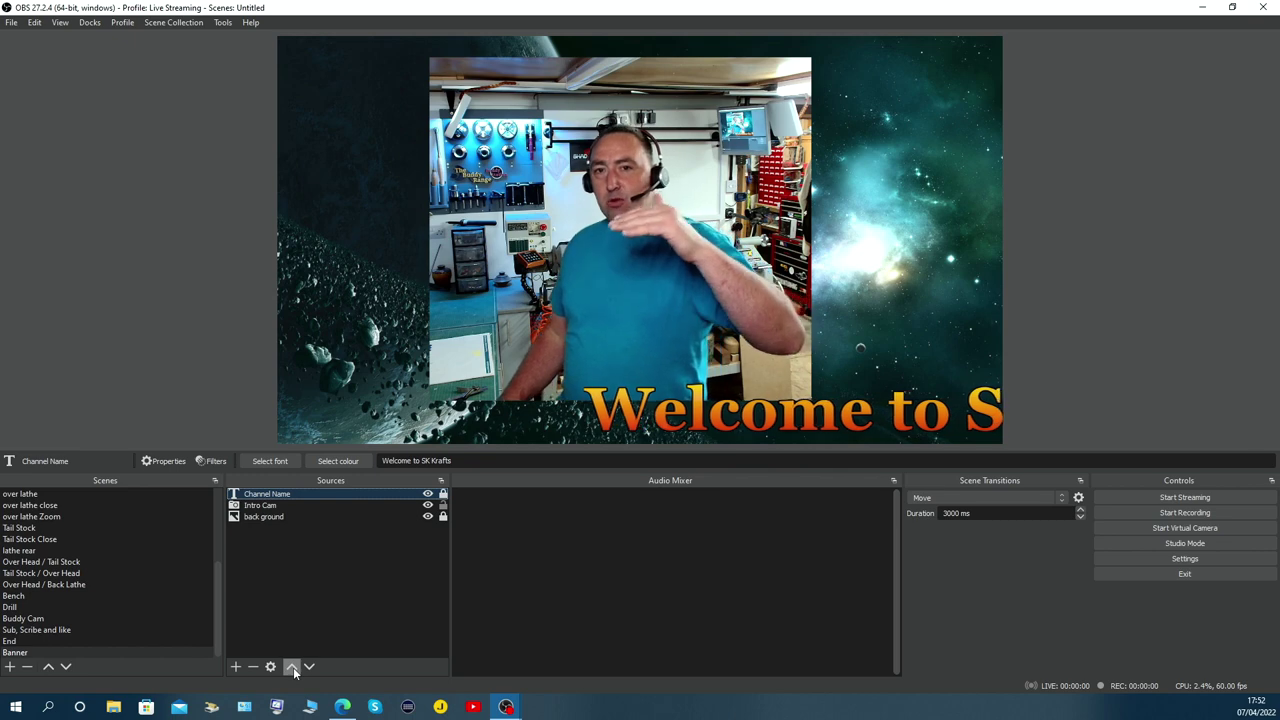
Step: Create a new visible Text (GDI+) source named after the presenter and enter the presenter's first name as its text
left_click(235, 667)
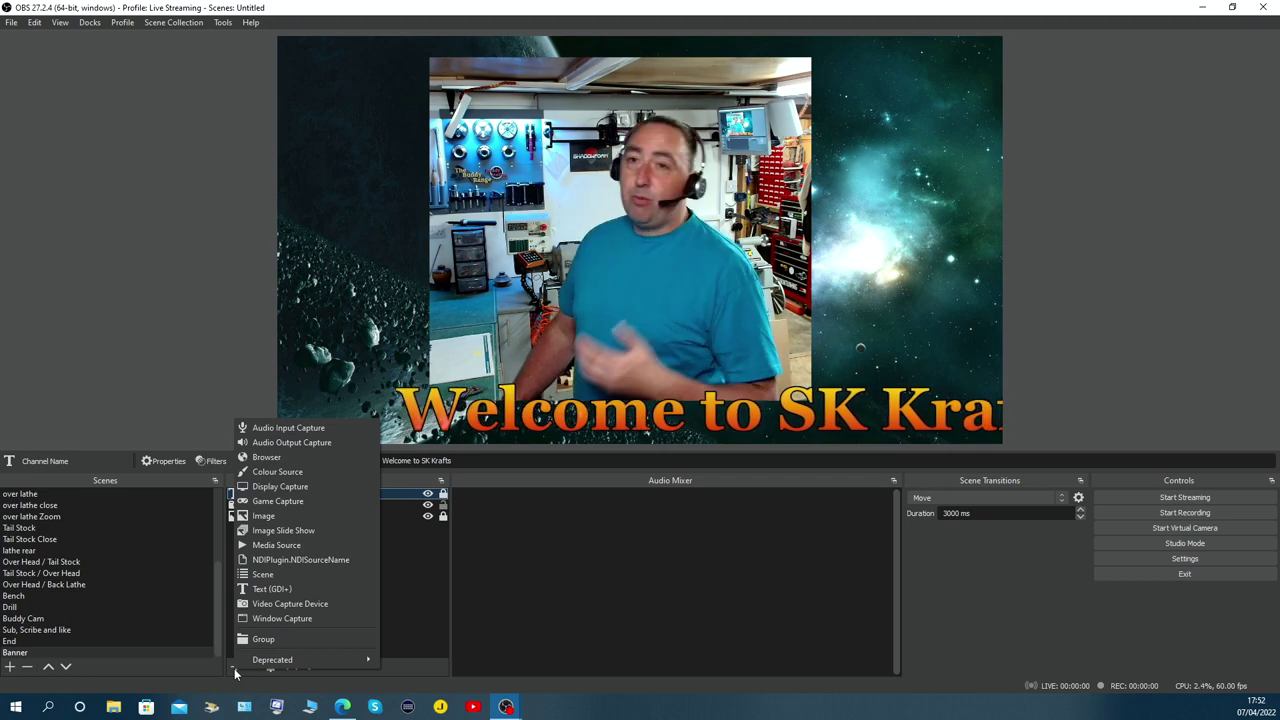
left_click(268, 589)
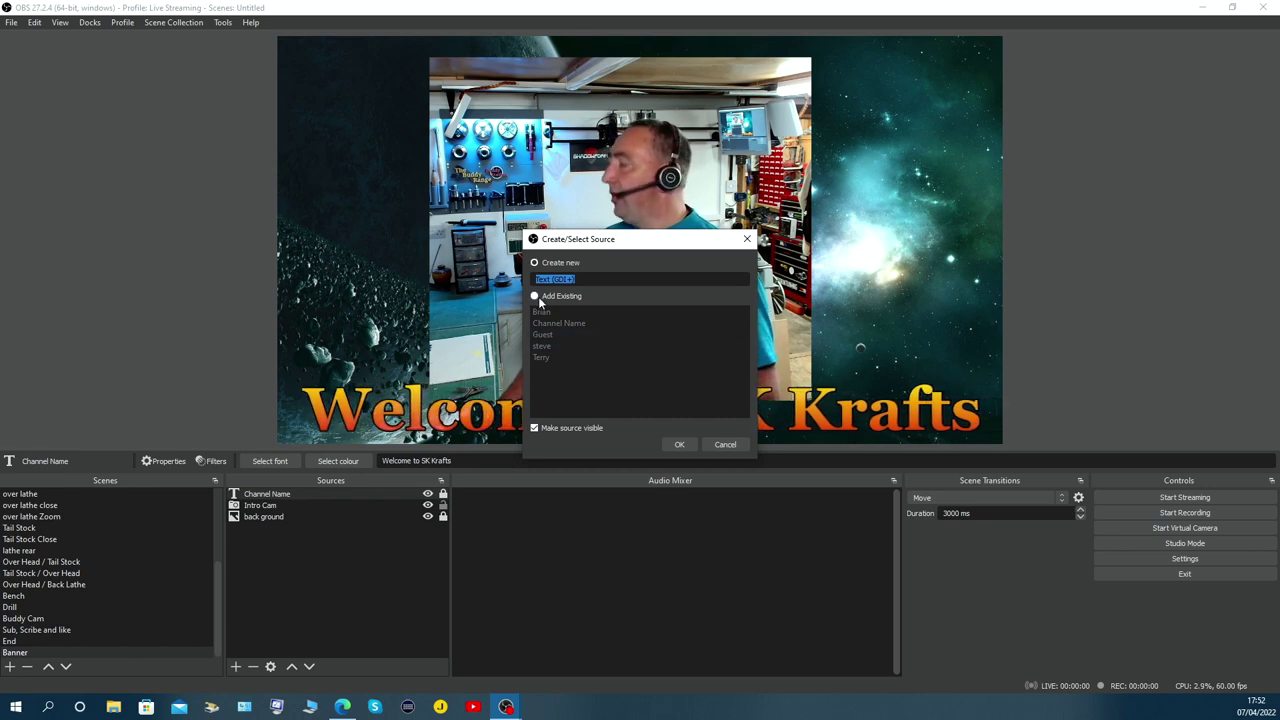
type("do")
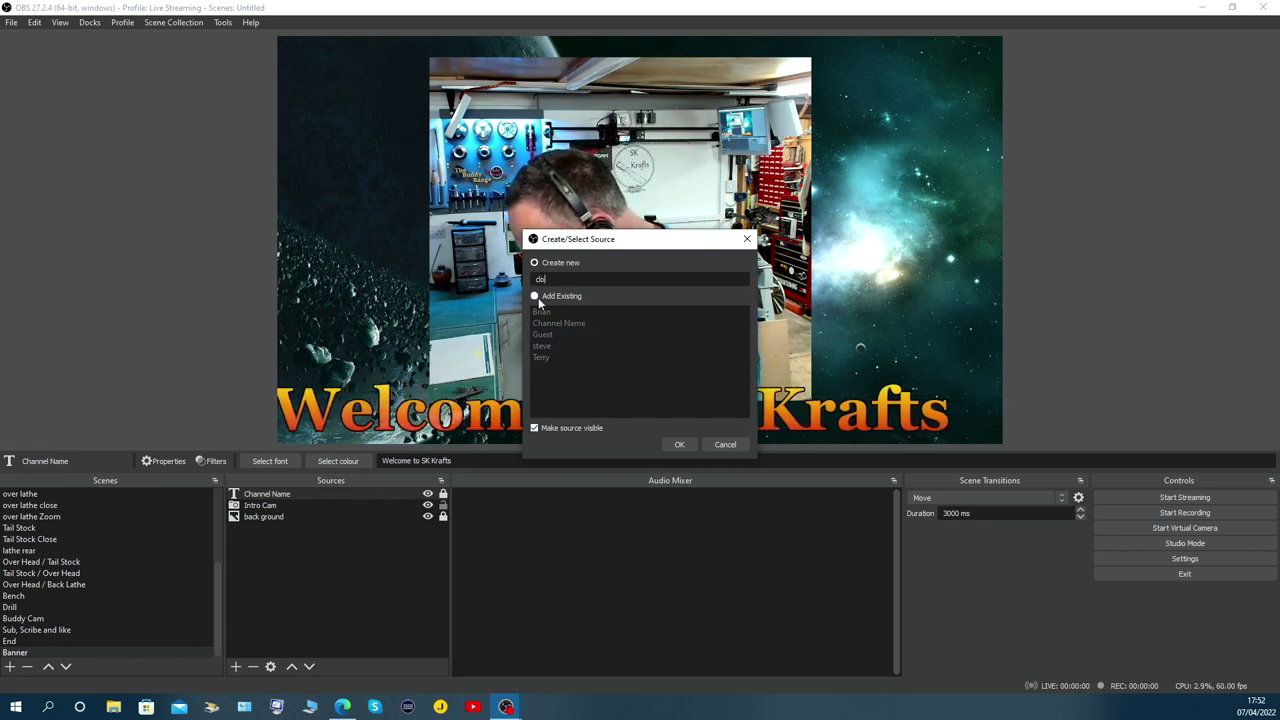
type("in")
key("Return")
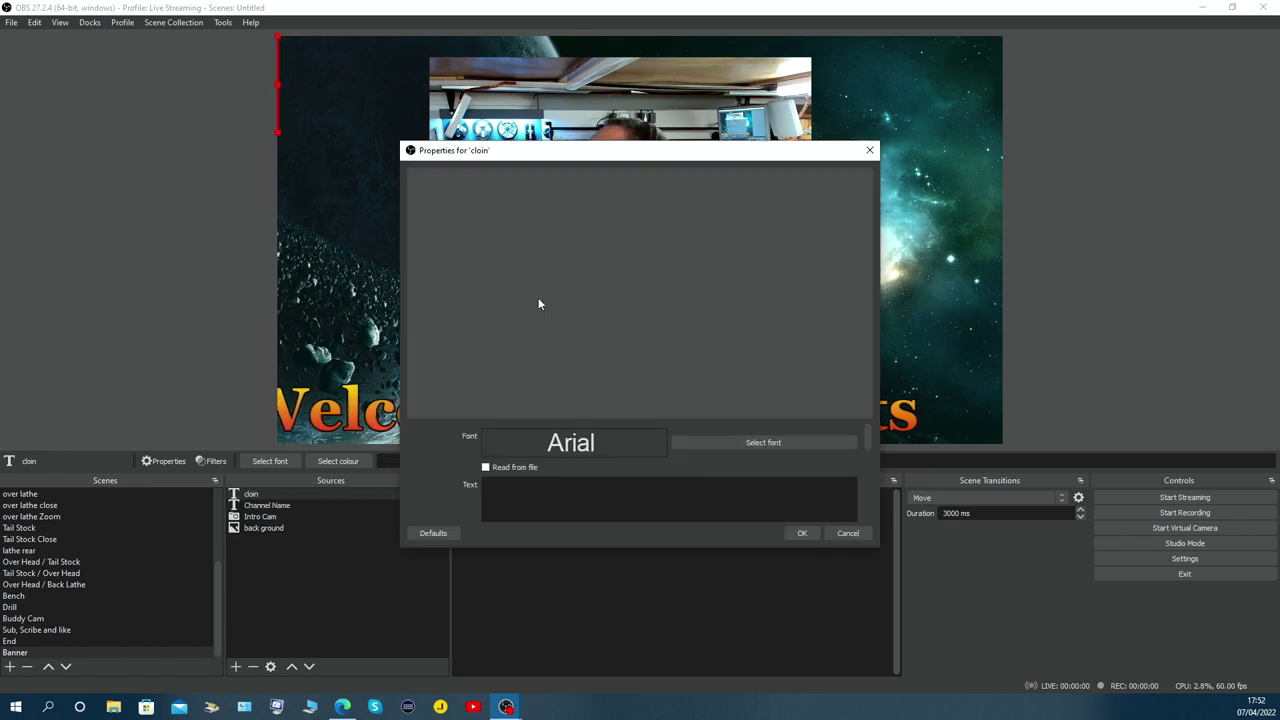
left_click(508, 494)
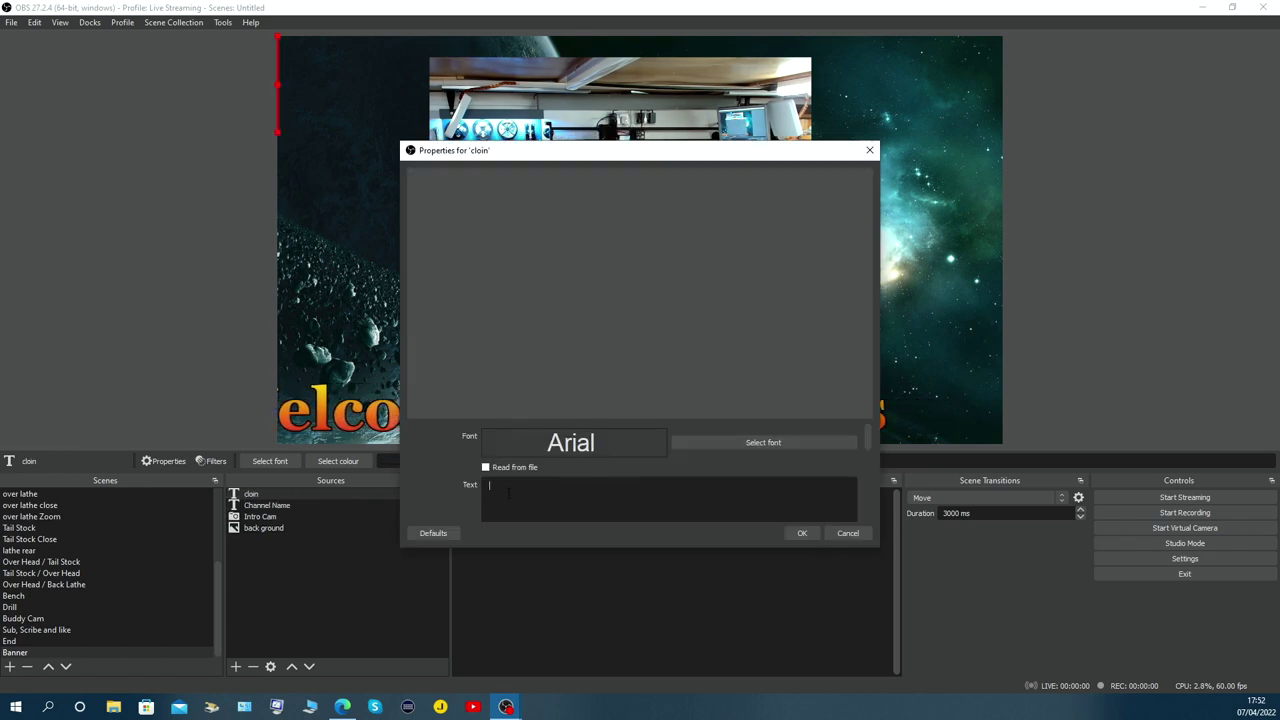
type("Colin")
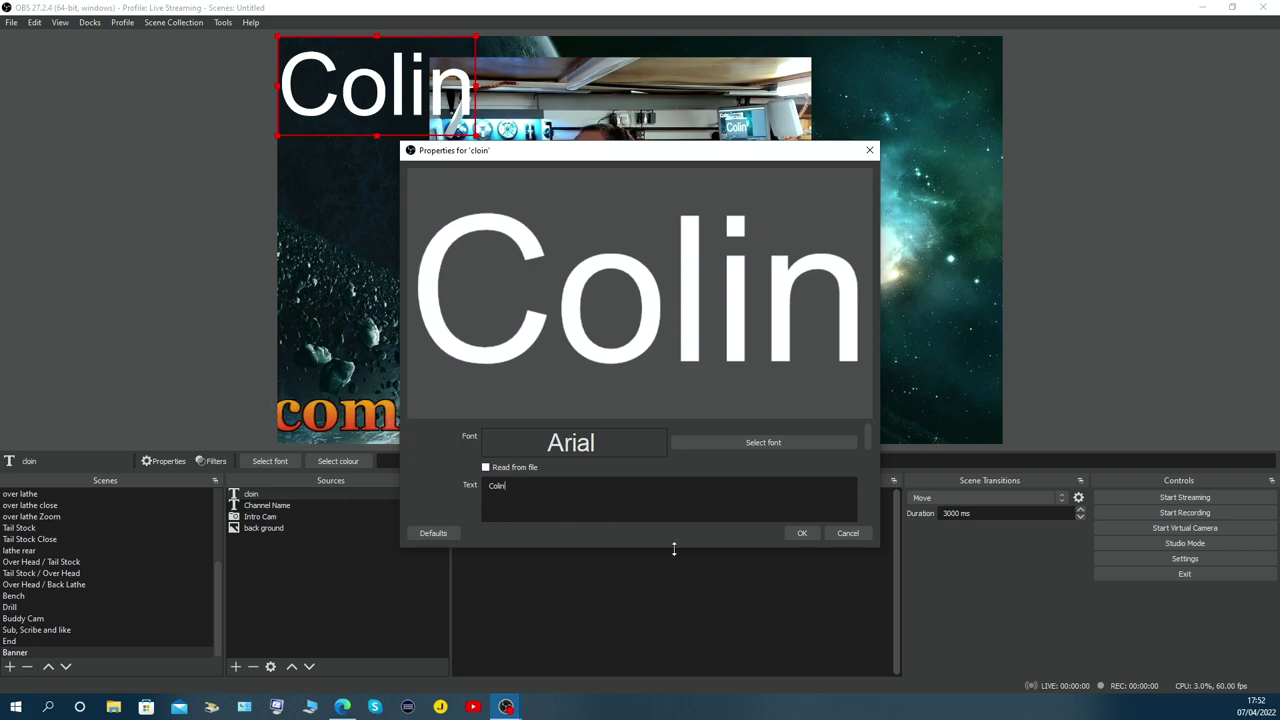
Step: Set the name text's font to Georgia in Bold style
left_click(734, 442)
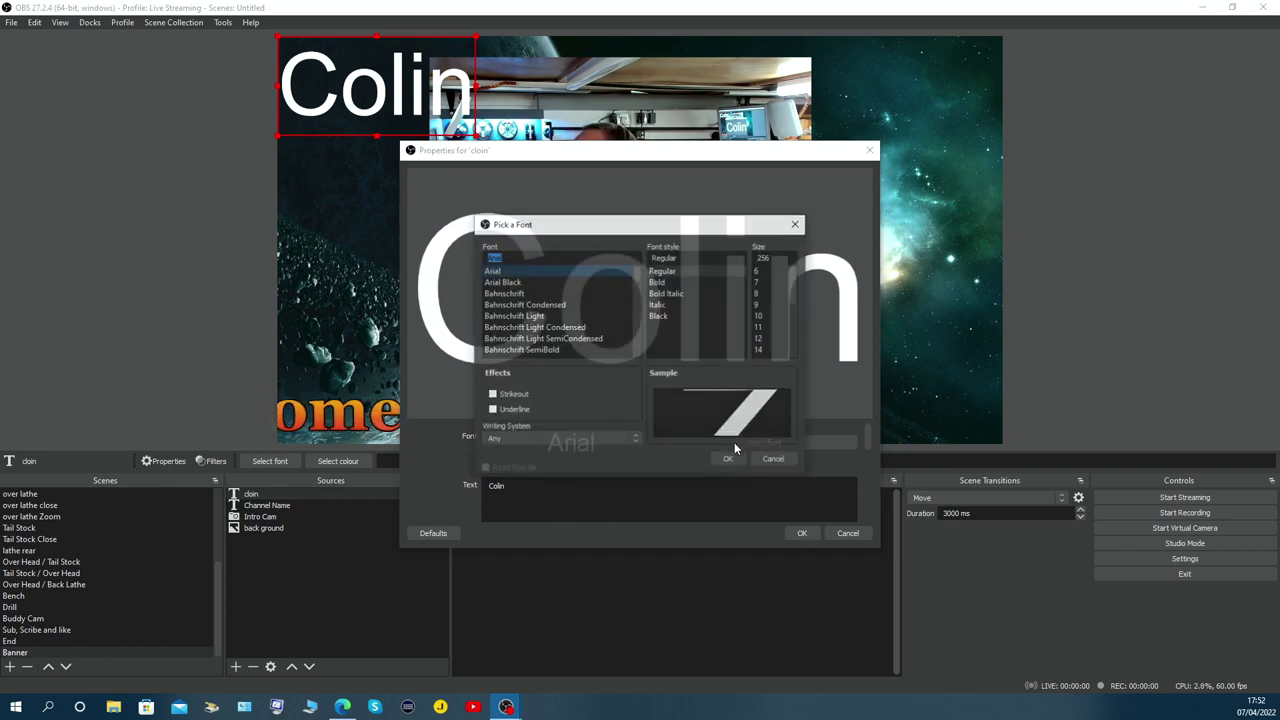
scroll(530, 318, "down", 10)
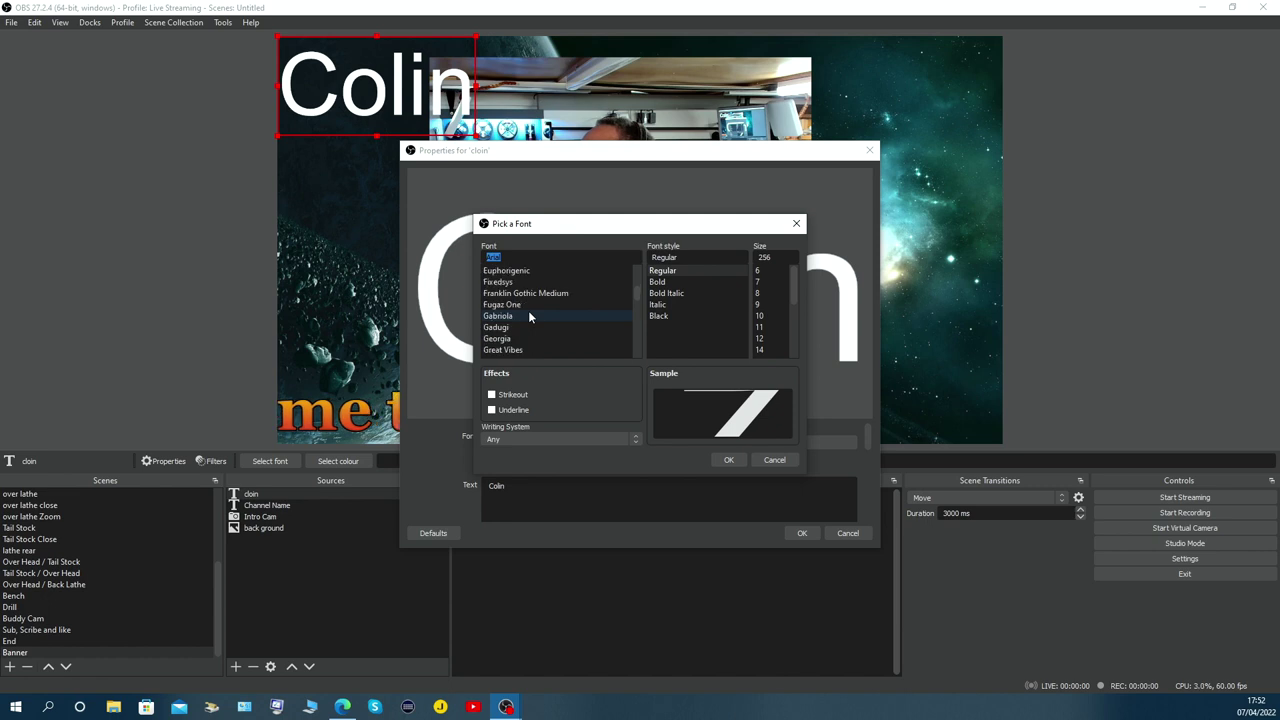
left_click(508, 305)
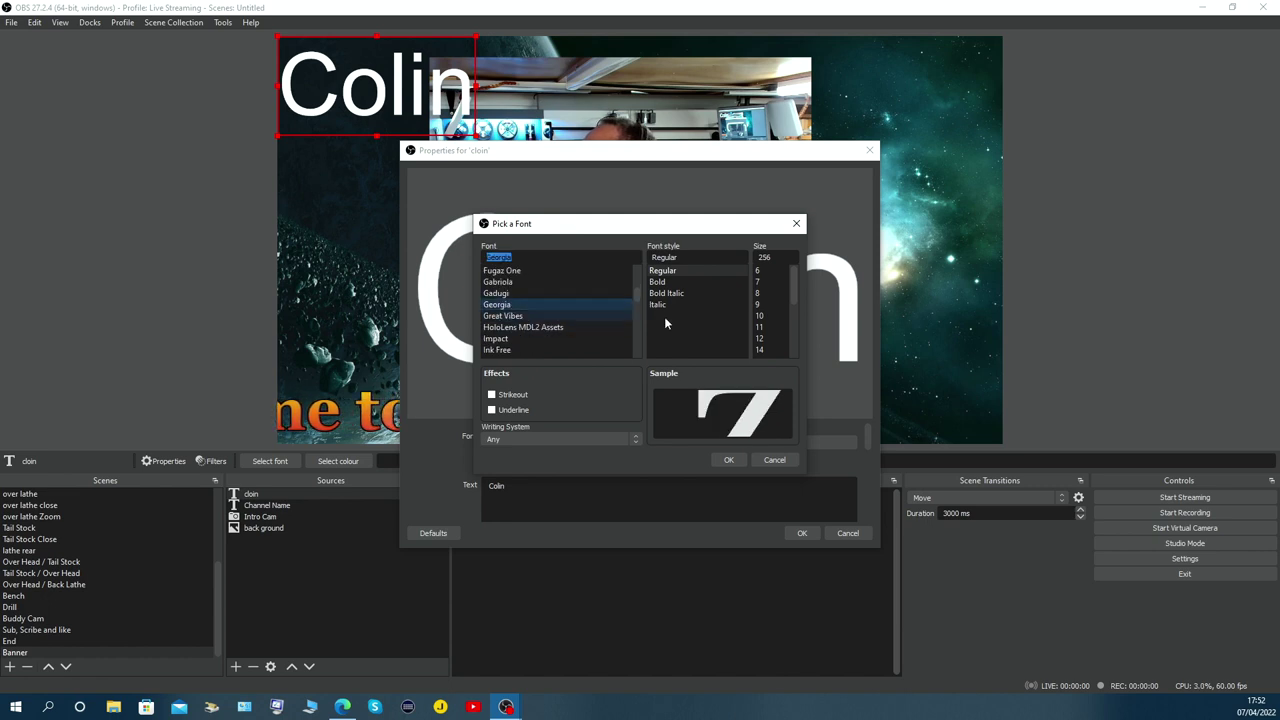
left_click(663, 283)
left_click(729, 460)
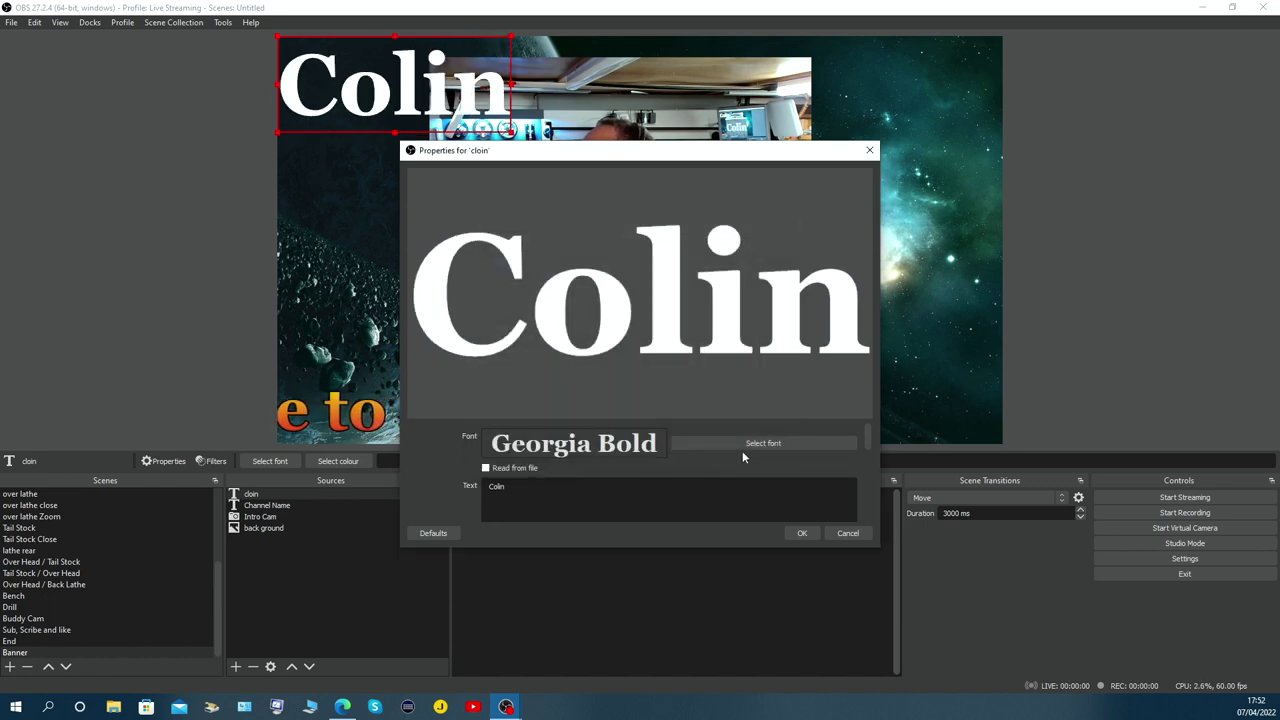
Step: Keep the name text horizontal and give it a gradient from light blue #55aaff to pink #ff55ff
scroll(778, 463, "down", 2)
scroll(779, 466, "down", 1)
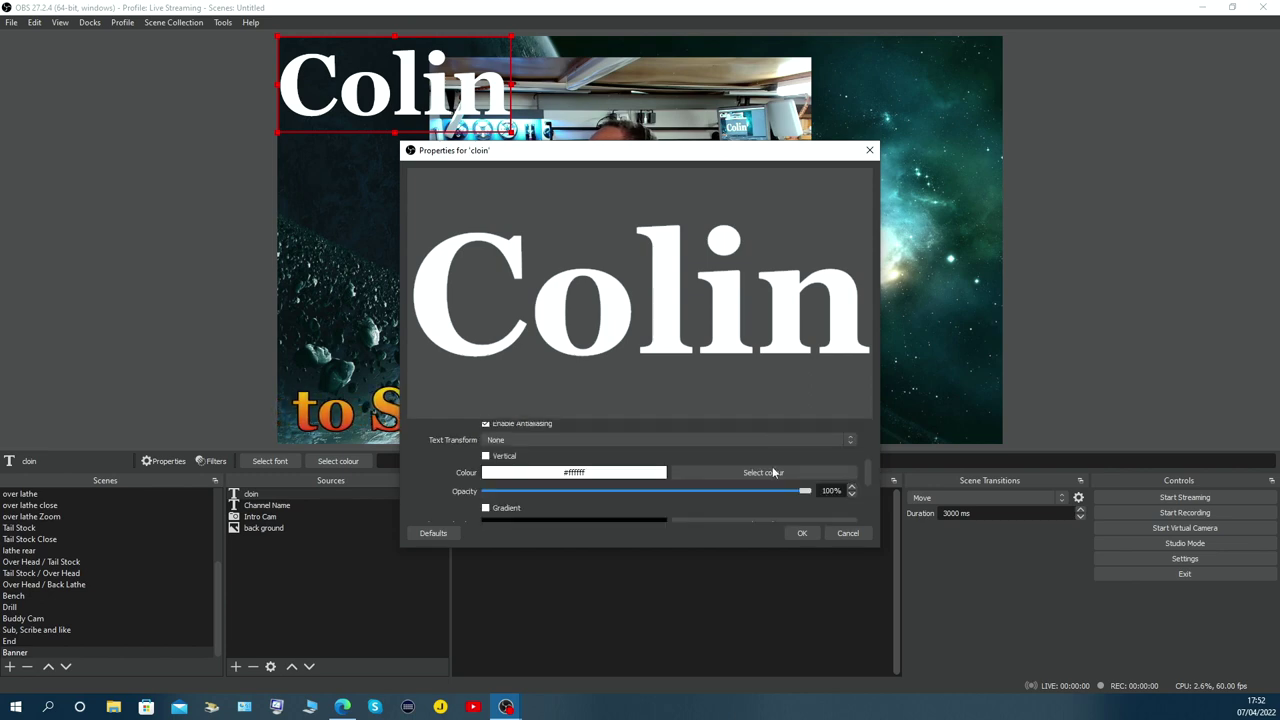
left_click(485, 457)
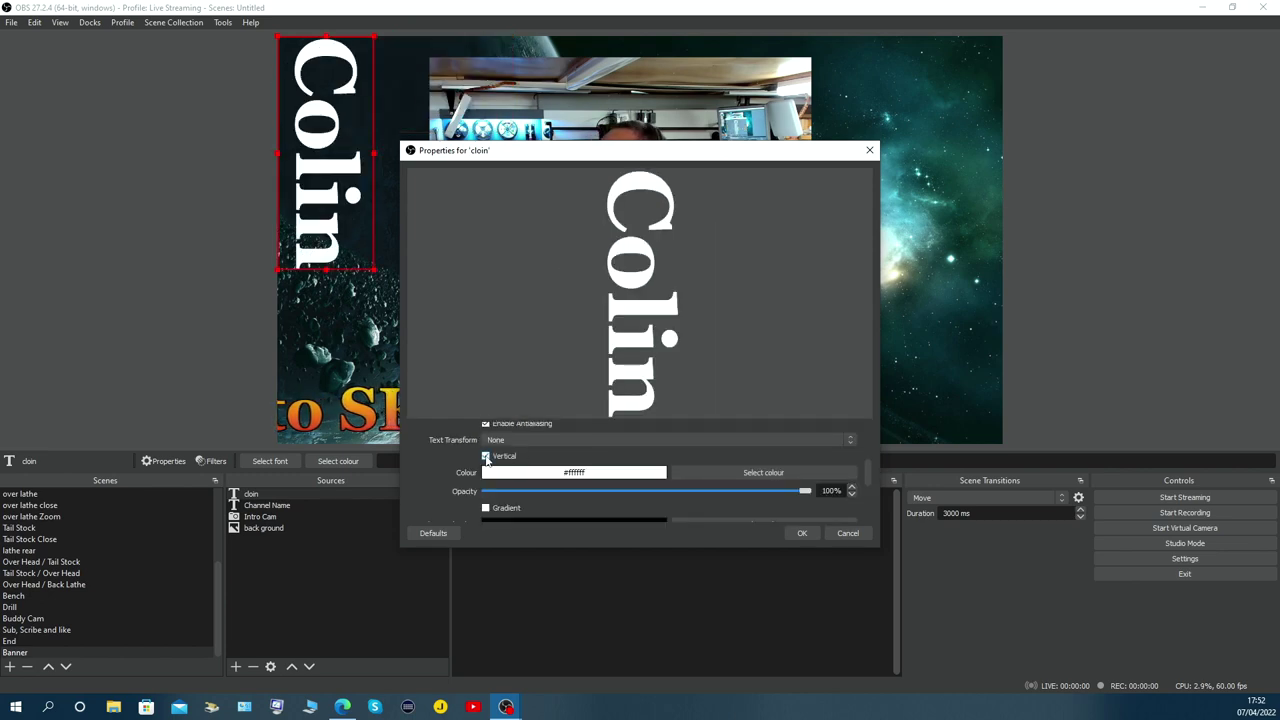
left_click(485, 457)
left_click(486, 510)
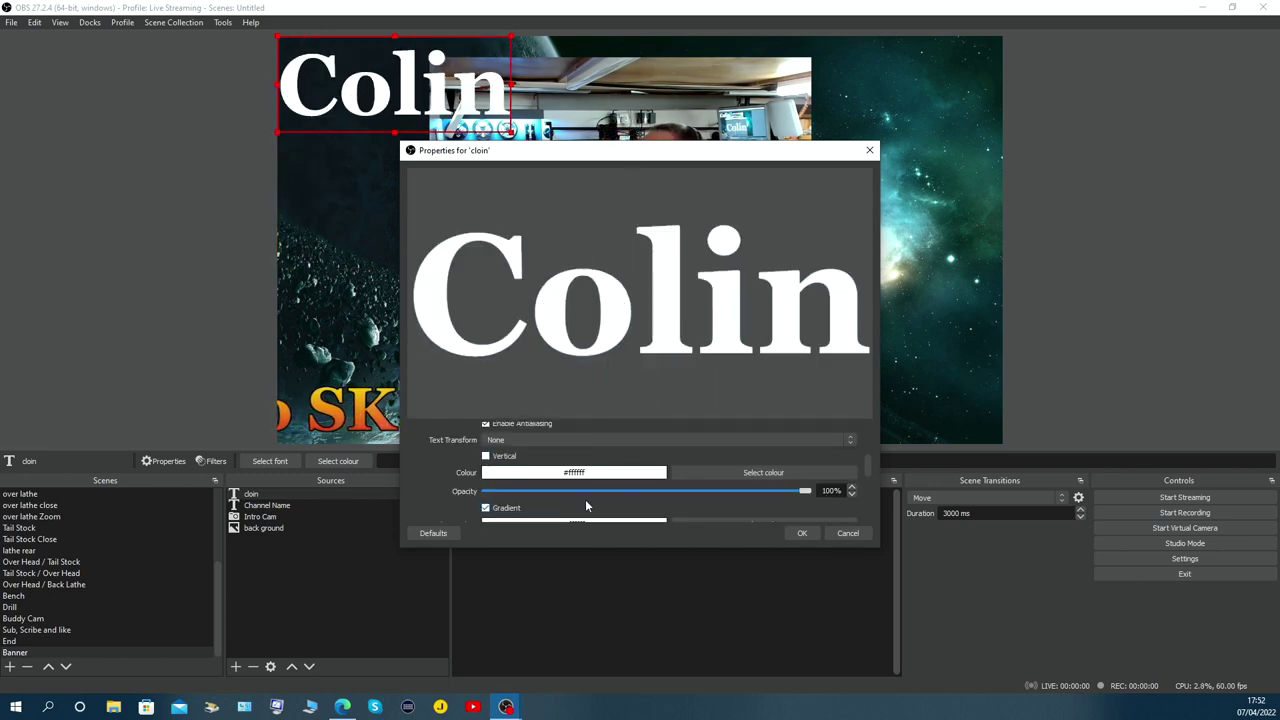
left_click(745, 483)
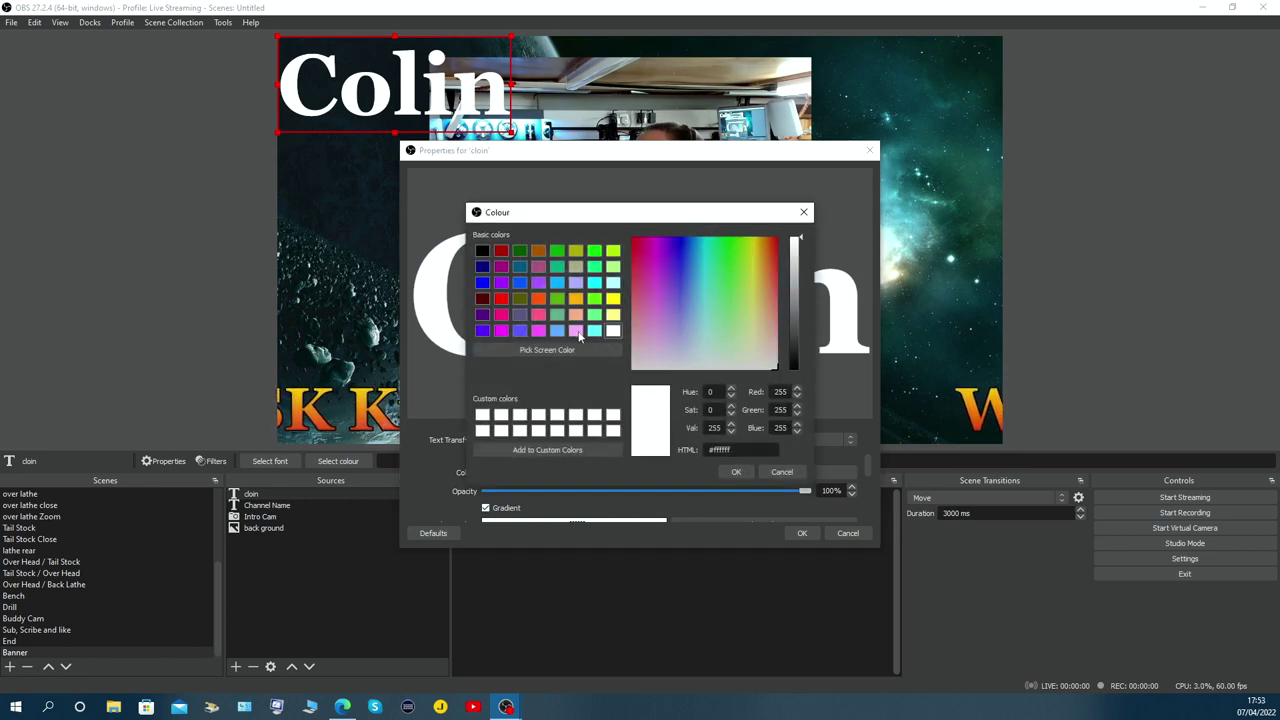
left_click(558, 331)
left_click(736, 471)
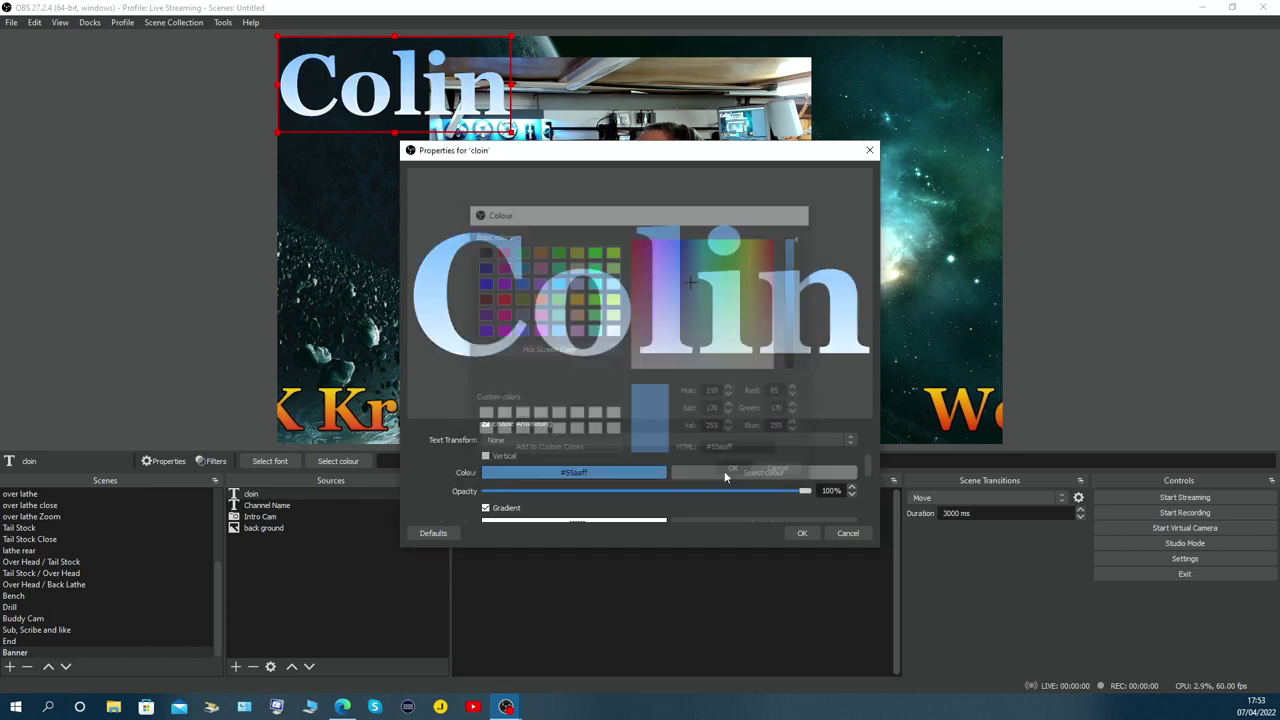
left_click(707, 520)
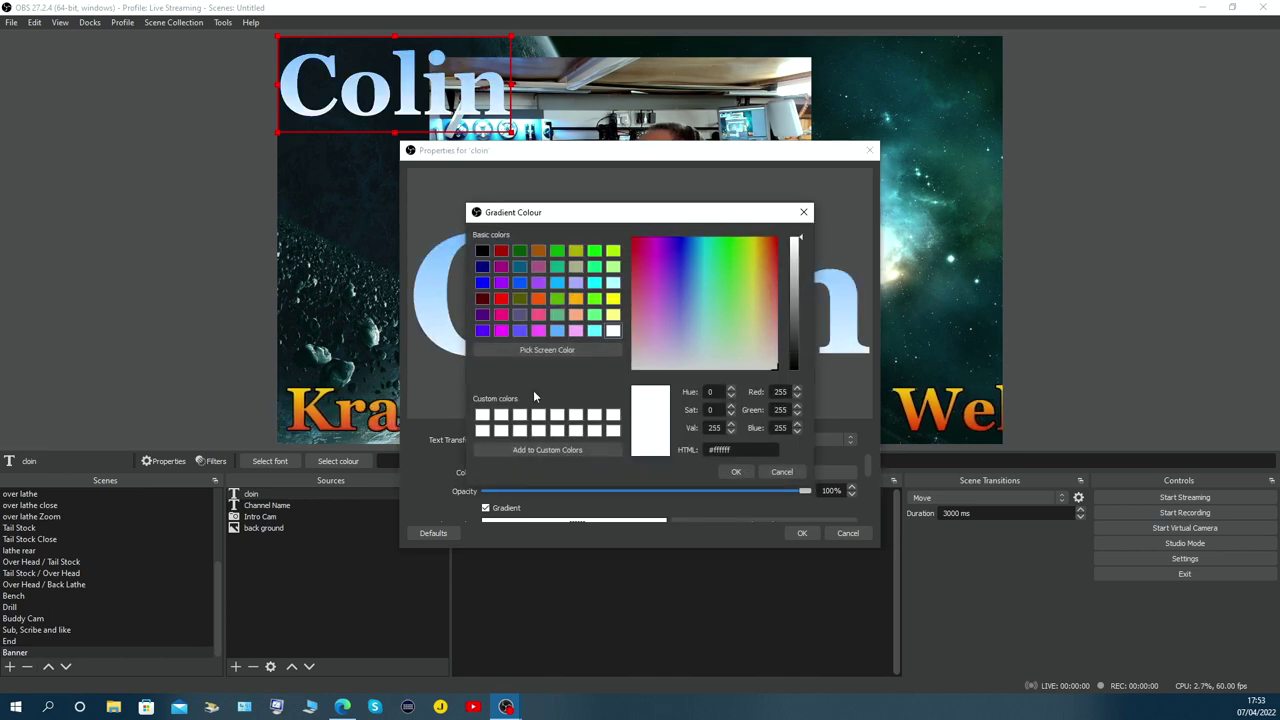
left_click(538, 331)
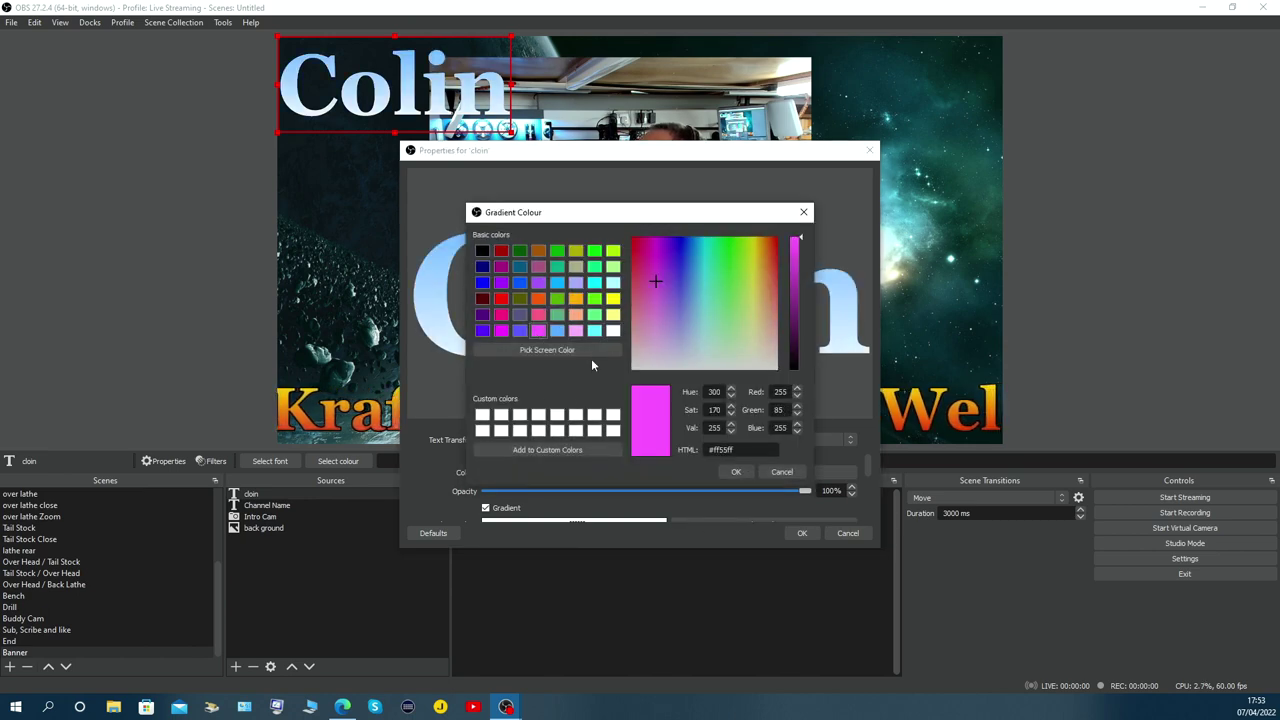
left_click(737, 472)
Step: Turn on the outline for the name text and set the outline size to 5
scroll(754, 474, "down", 2)
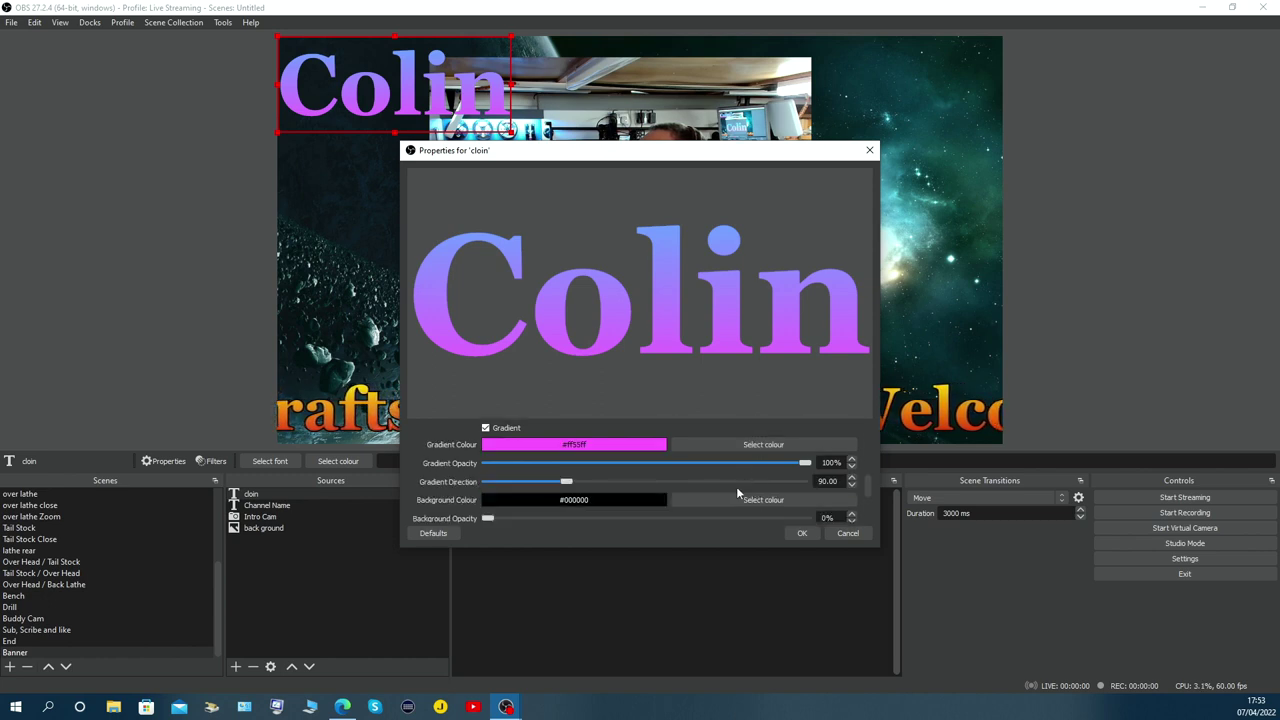
scroll(736, 486, "down", 2)
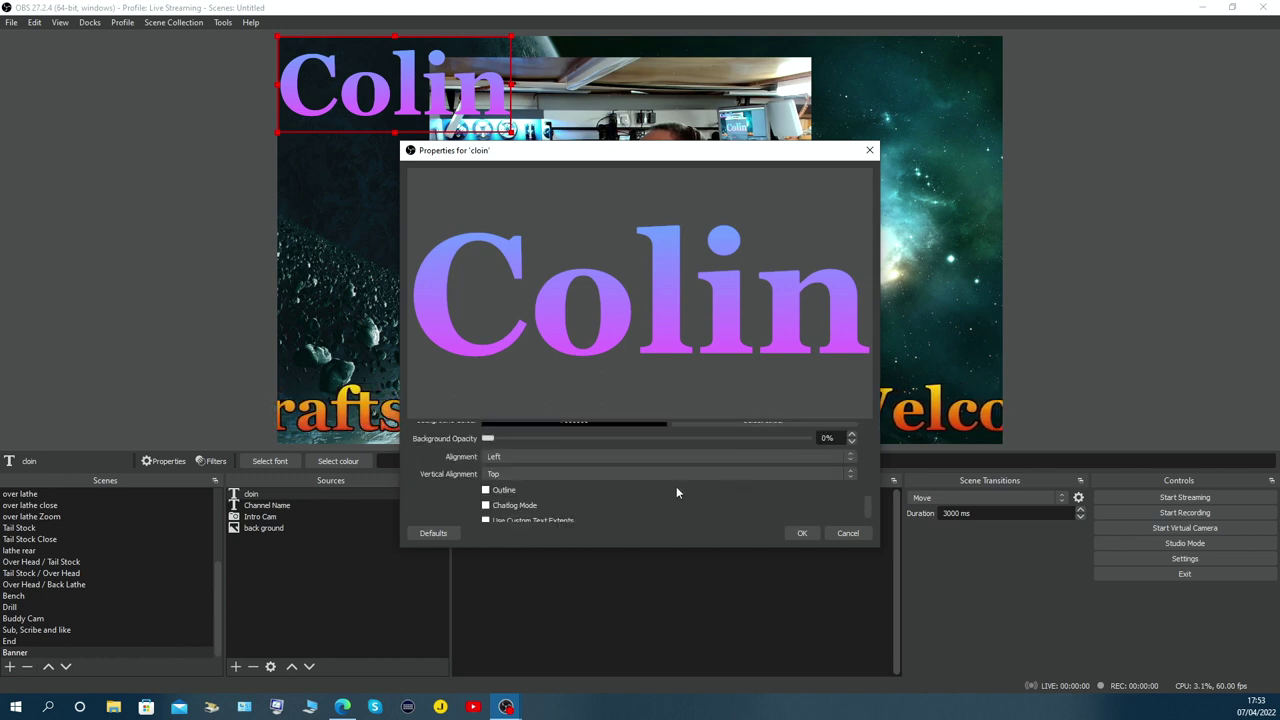
left_click(485, 492)
left_click(852, 507)
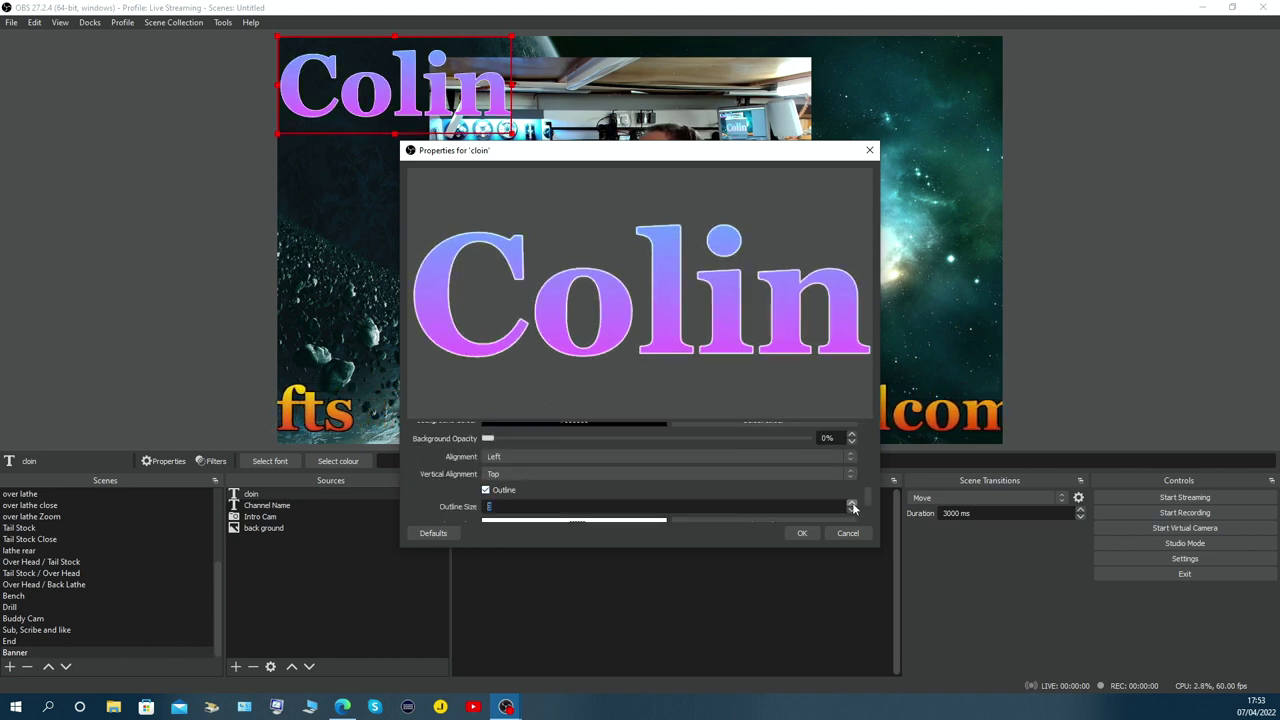
left_click(852, 507)
left_click(852, 507)
left_click(852, 507)
left_click(852, 507)
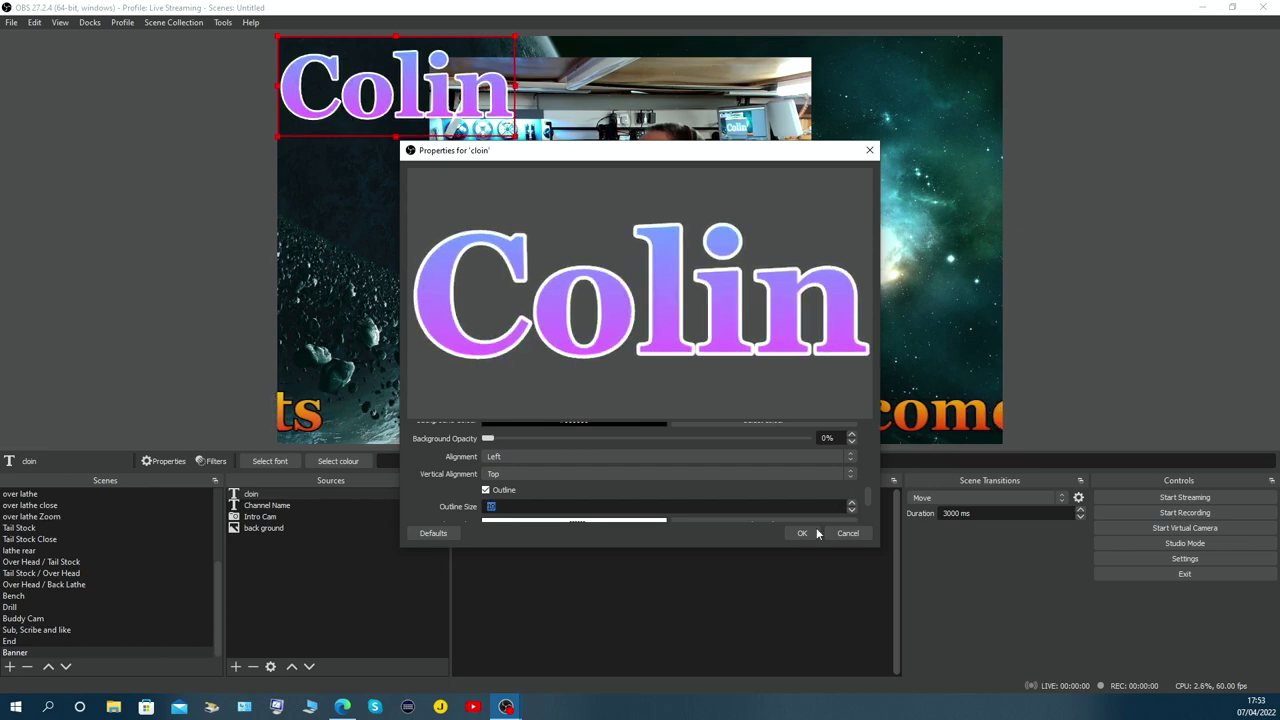
type("5")
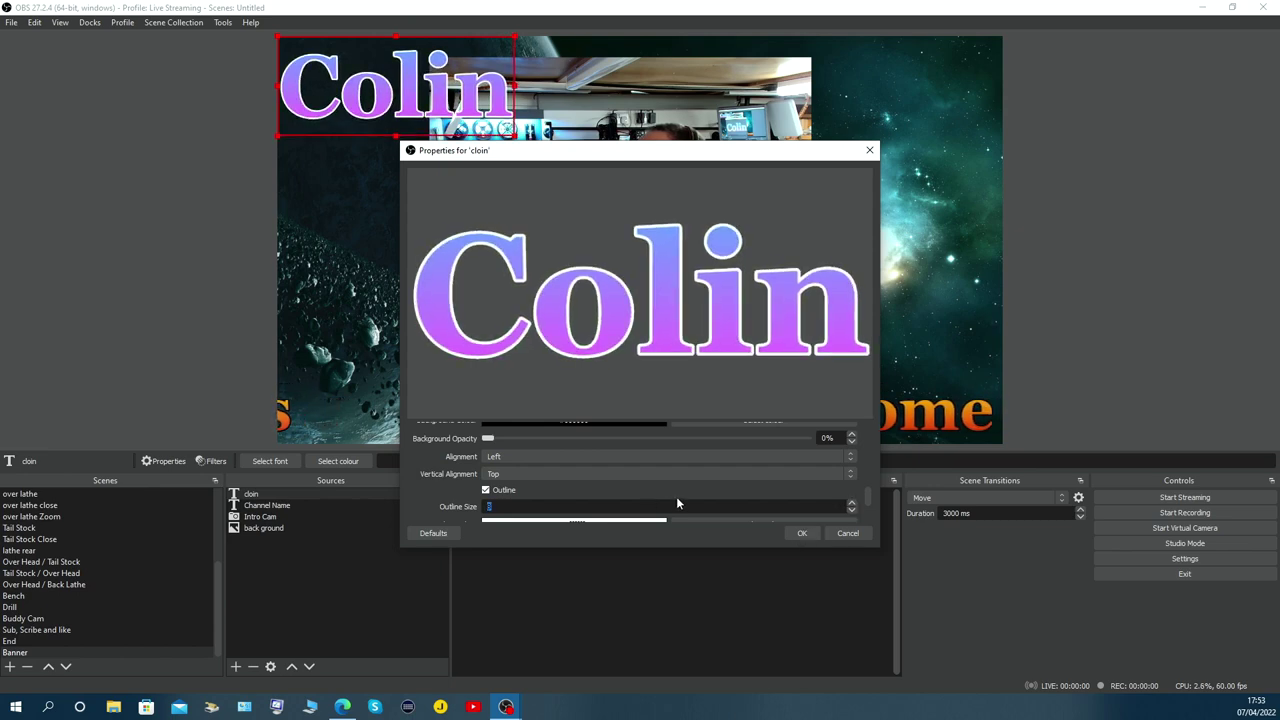
Step: Set the name text's outline colour to black #000000 and accept the text properties
scroll(676, 500, "up", 2)
scroll(641, 485, "down", 4)
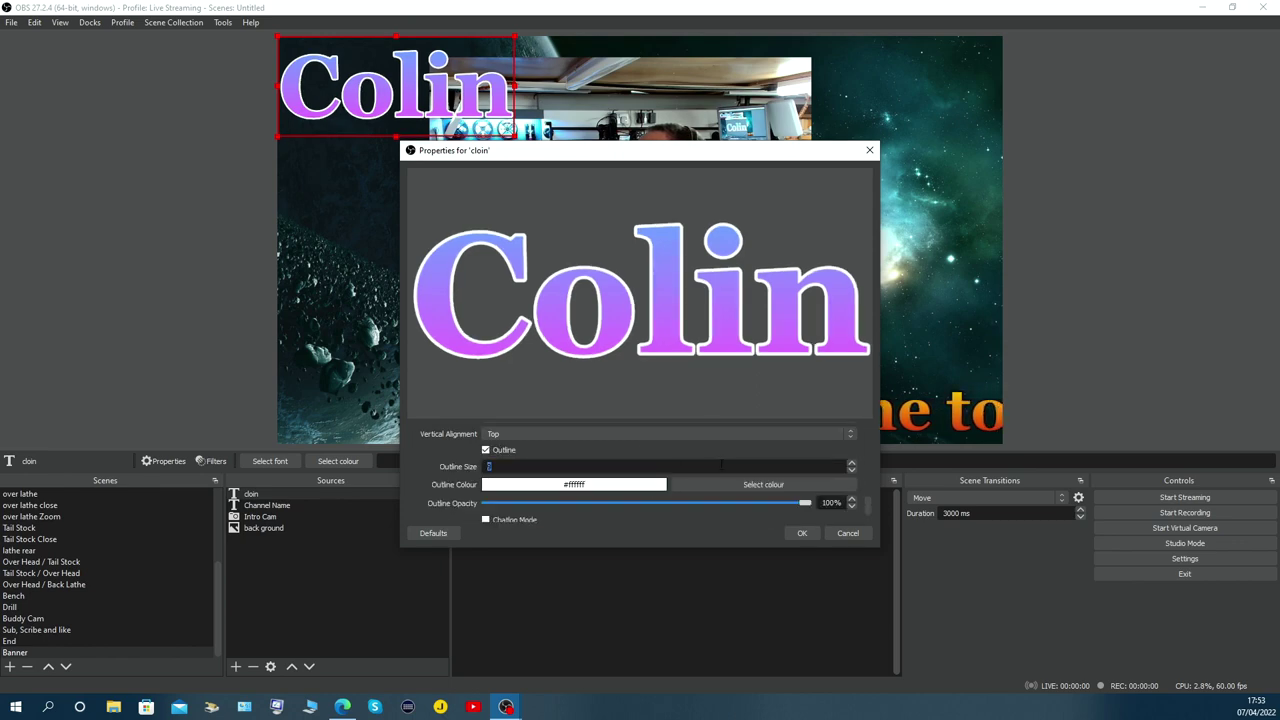
left_click(726, 488)
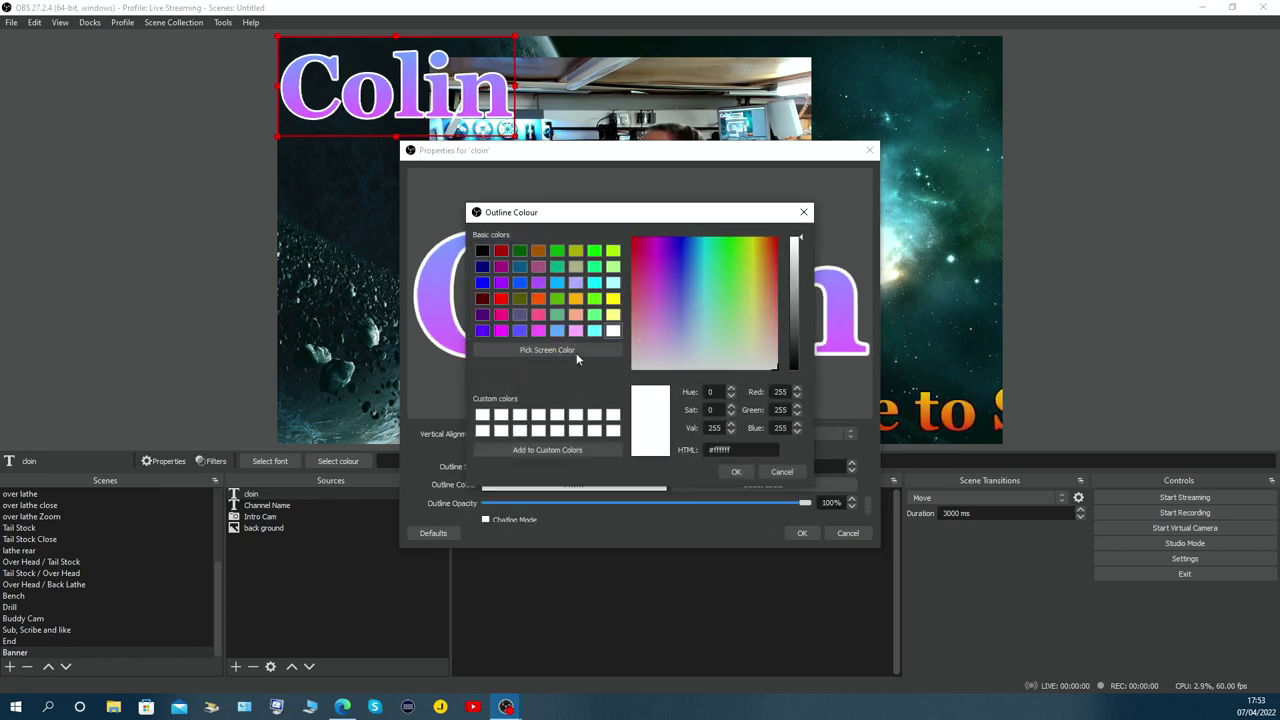
left_click(484, 251)
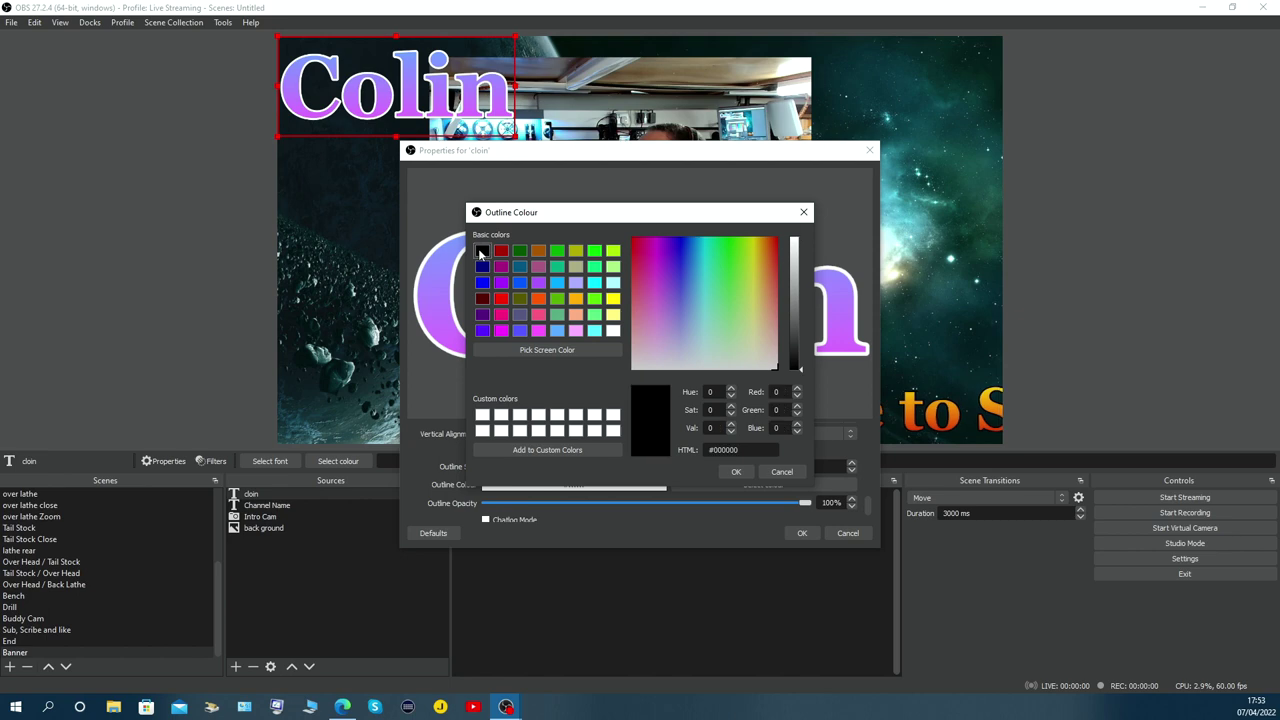
left_click(737, 473)
left_click(802, 532)
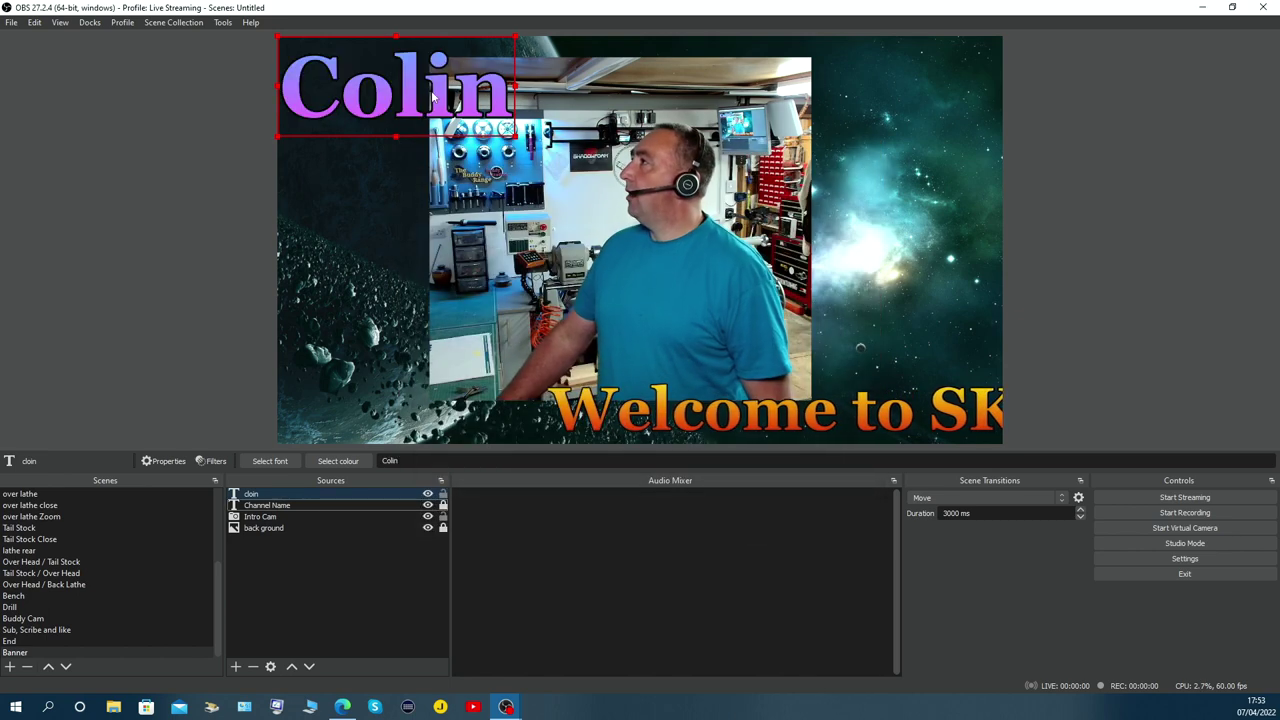
Step: Scale the name text to about 20% of the canvas width, place it in Intro Cam's upper-left corner, and lock the name and Intro Cam sources
left_click_drag(514, 135, 374, 80)
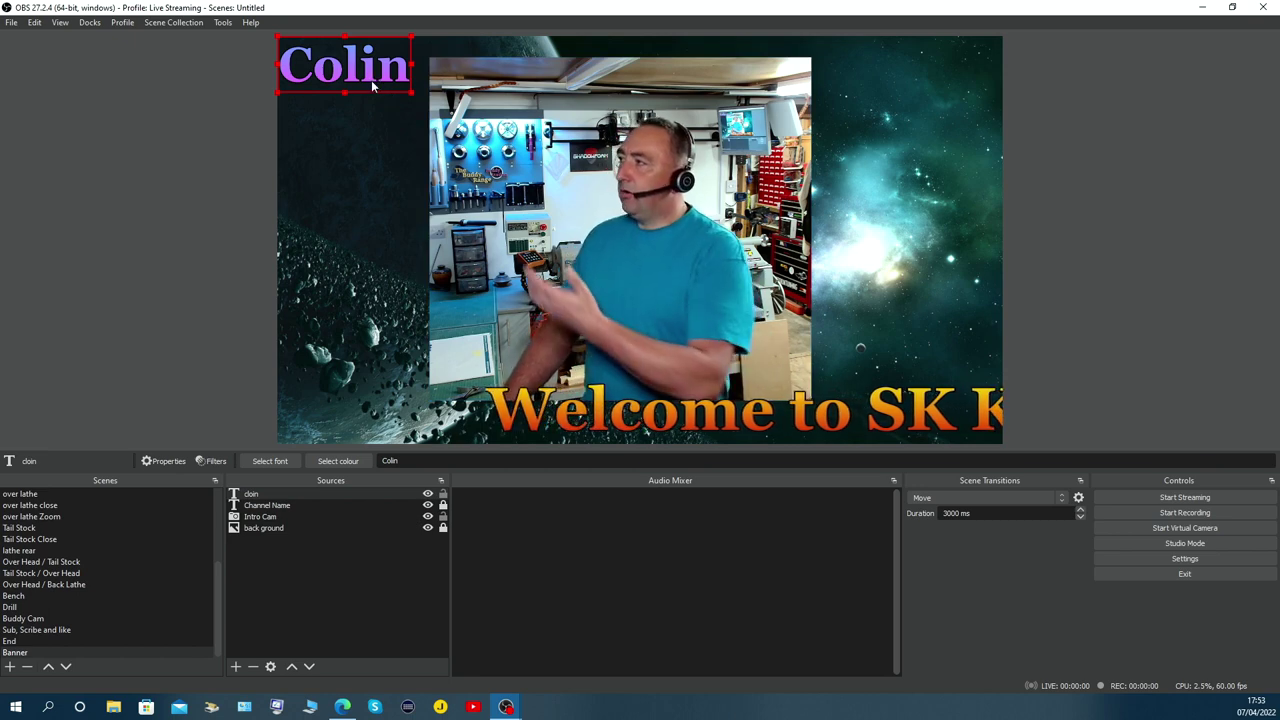
left_click_drag(372, 87, 585, 120)
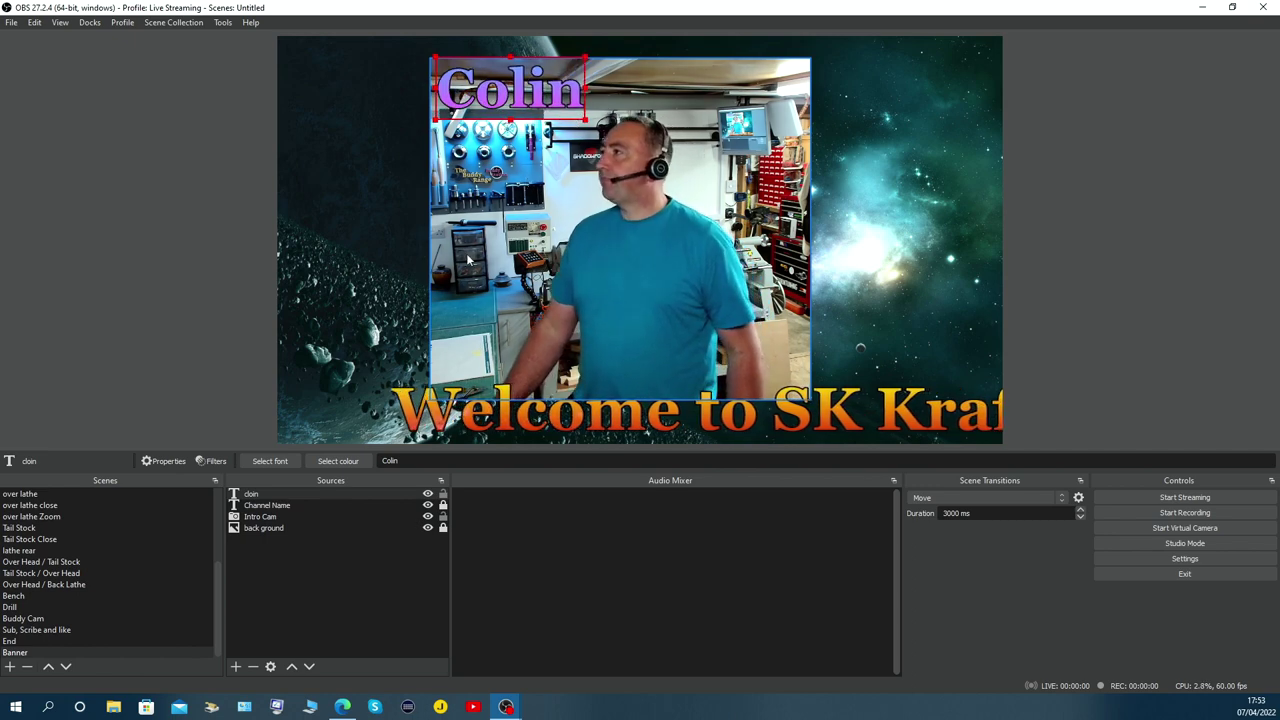
left_click(443, 494)
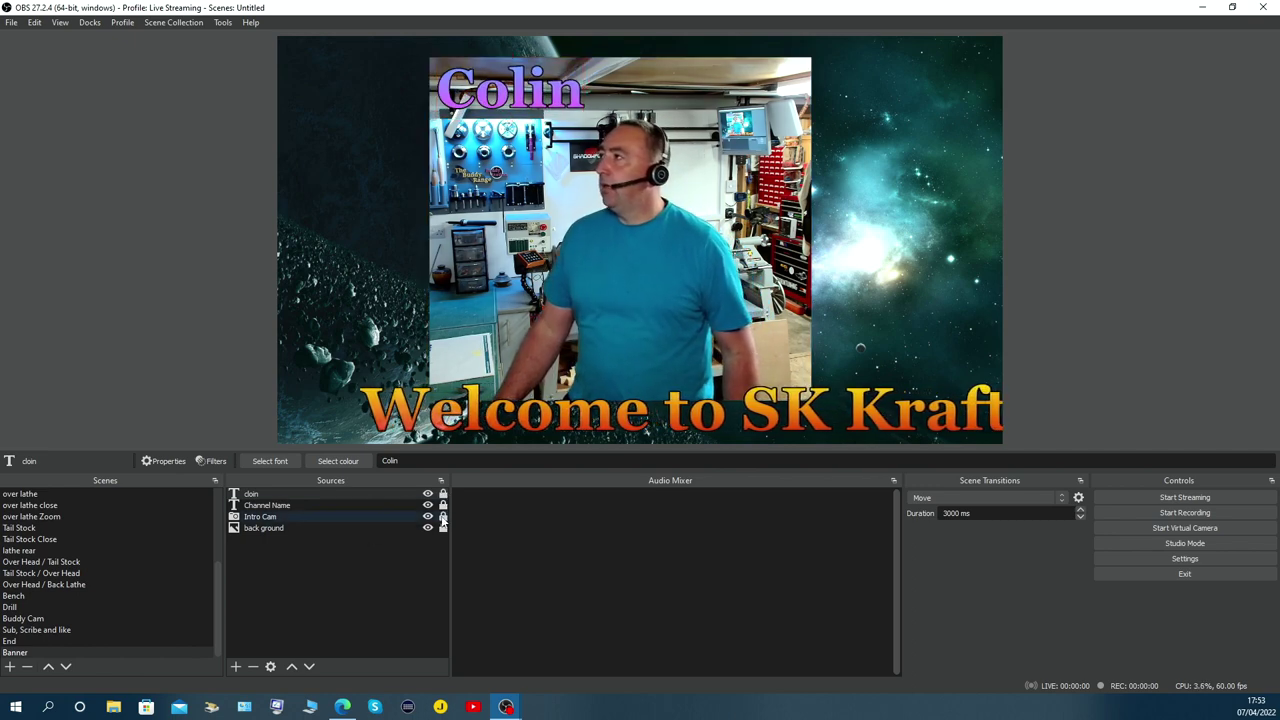
left_click(443, 527)
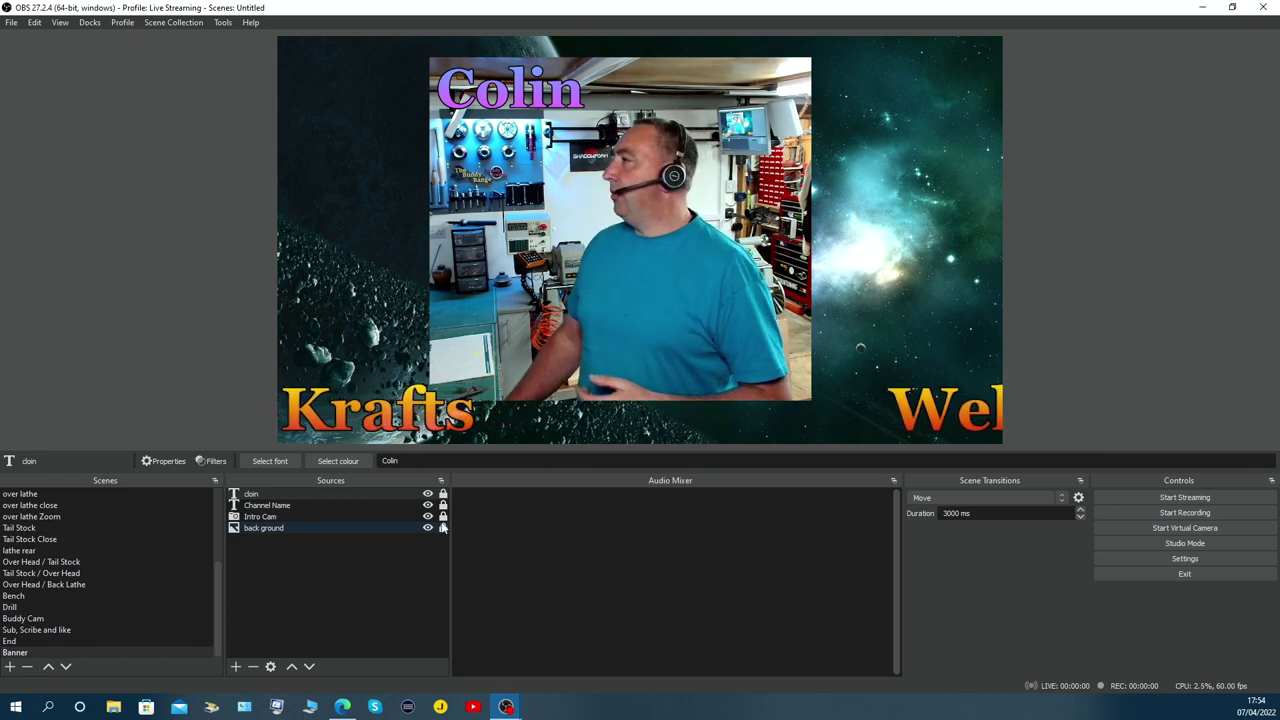
Step: Hide the background, Intro Cam, Channel Name and presenter name text sources in the Banner scene
left_click(427, 527)
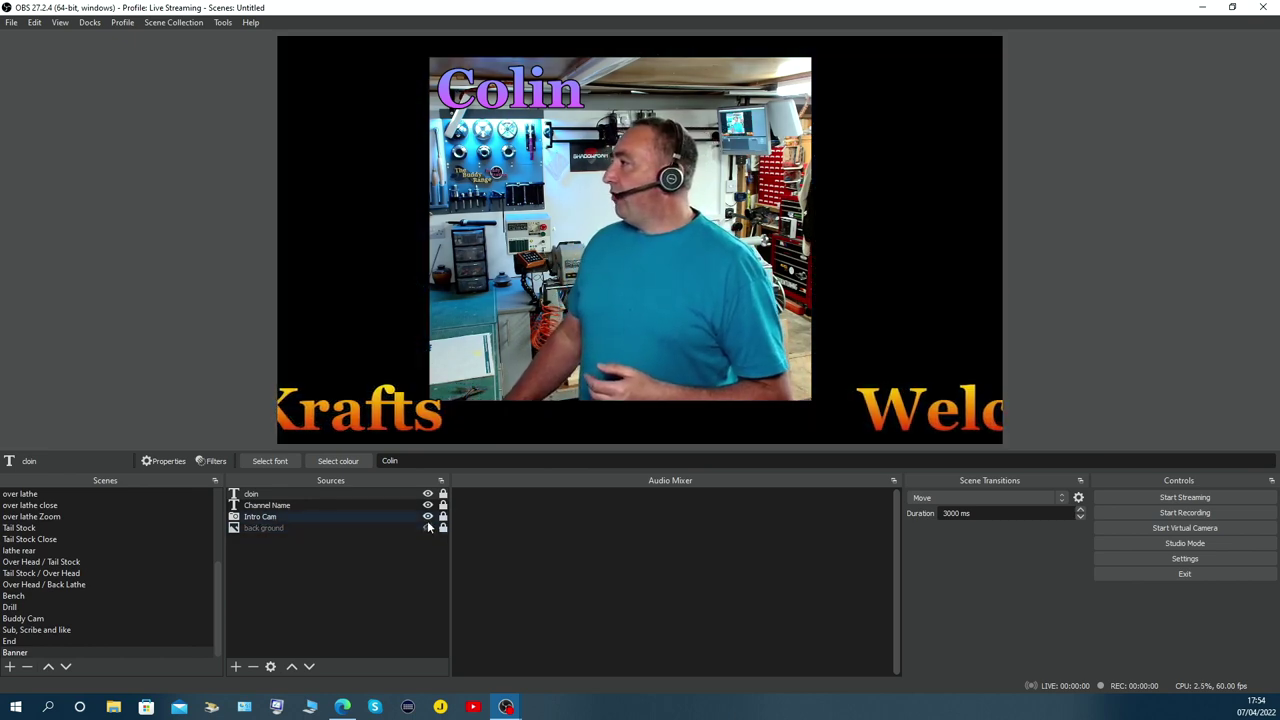
left_click(427, 516)
left_click(427, 505)
left_click(427, 494)
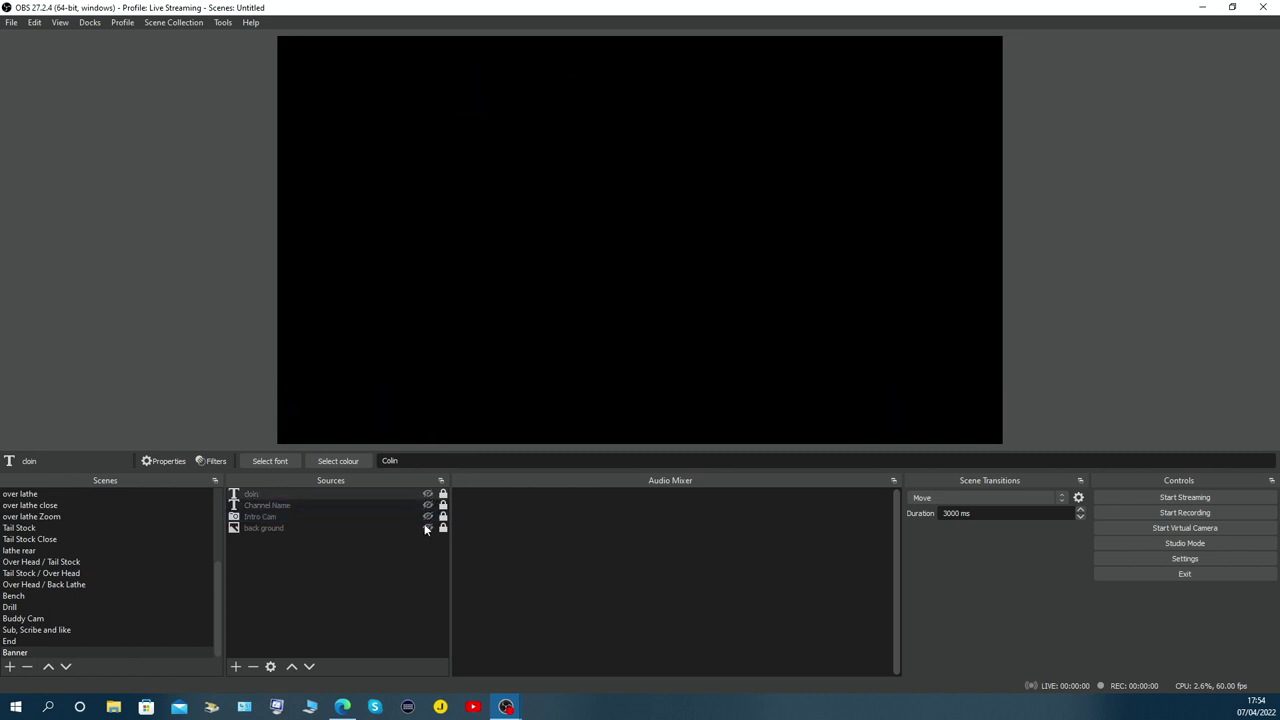
Step: Add a new image source named "overlay green" to the Banner scene
left_click(236, 667)
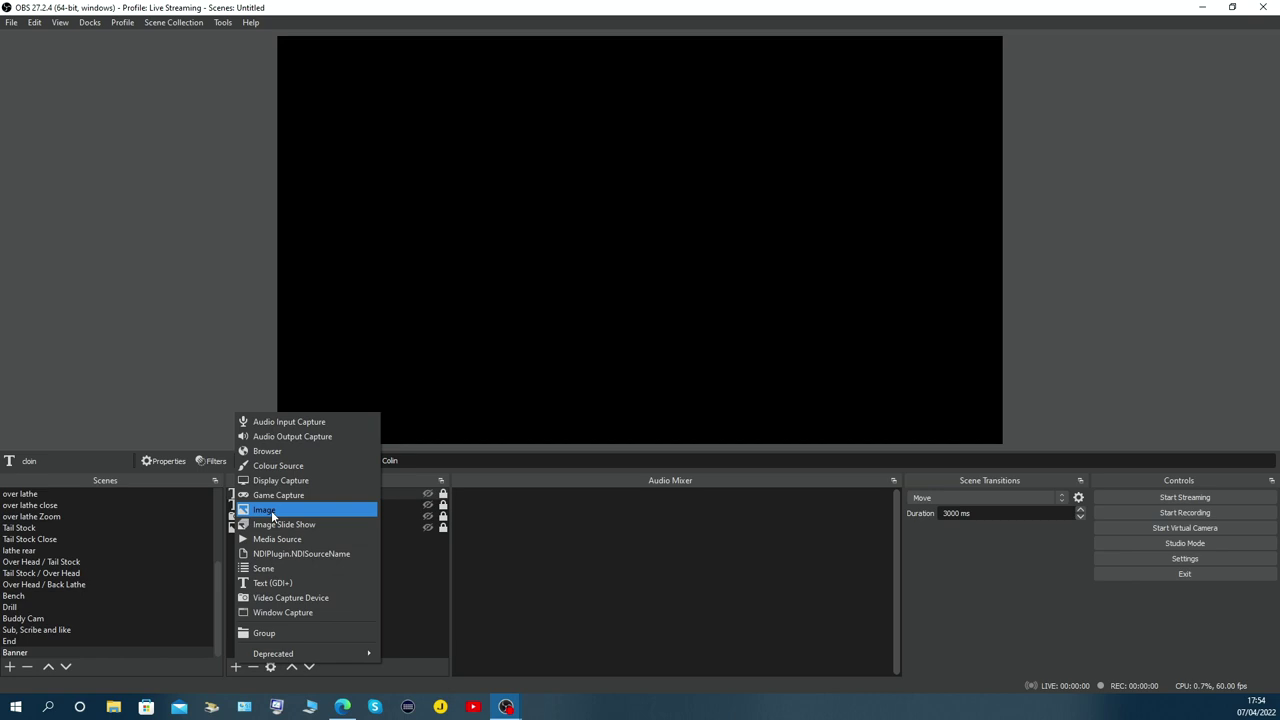
left_click(271, 510)
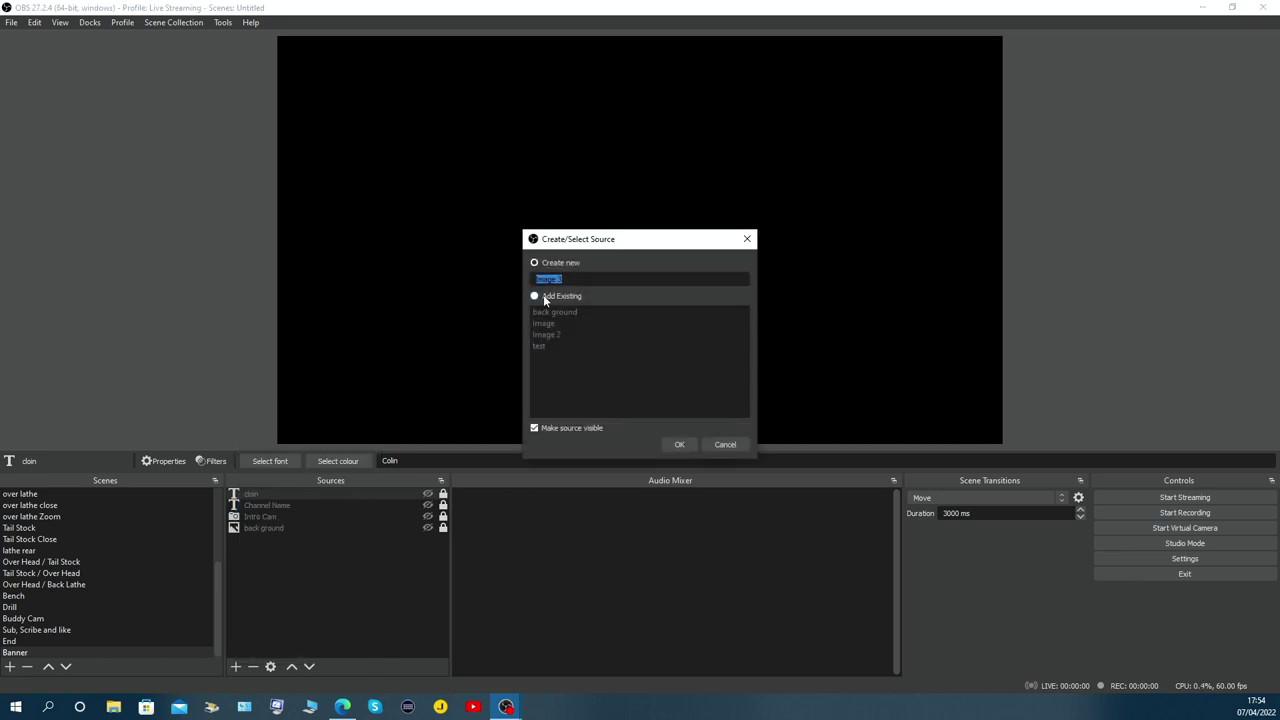
type("ove")
type("rlay green")
key("Return")
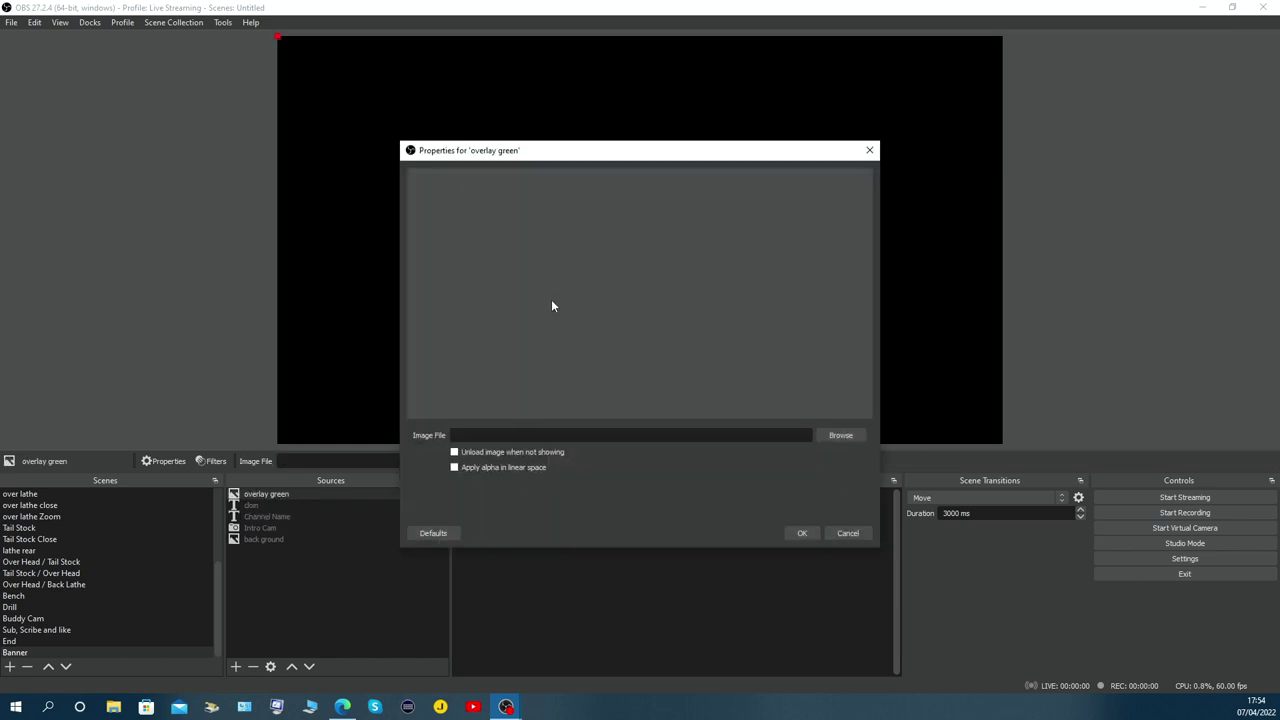
Step: Load "bacis Green screen Background.jpg" from the obs scenes folder as the overlay green image and accept its properties
left_click(841, 435)
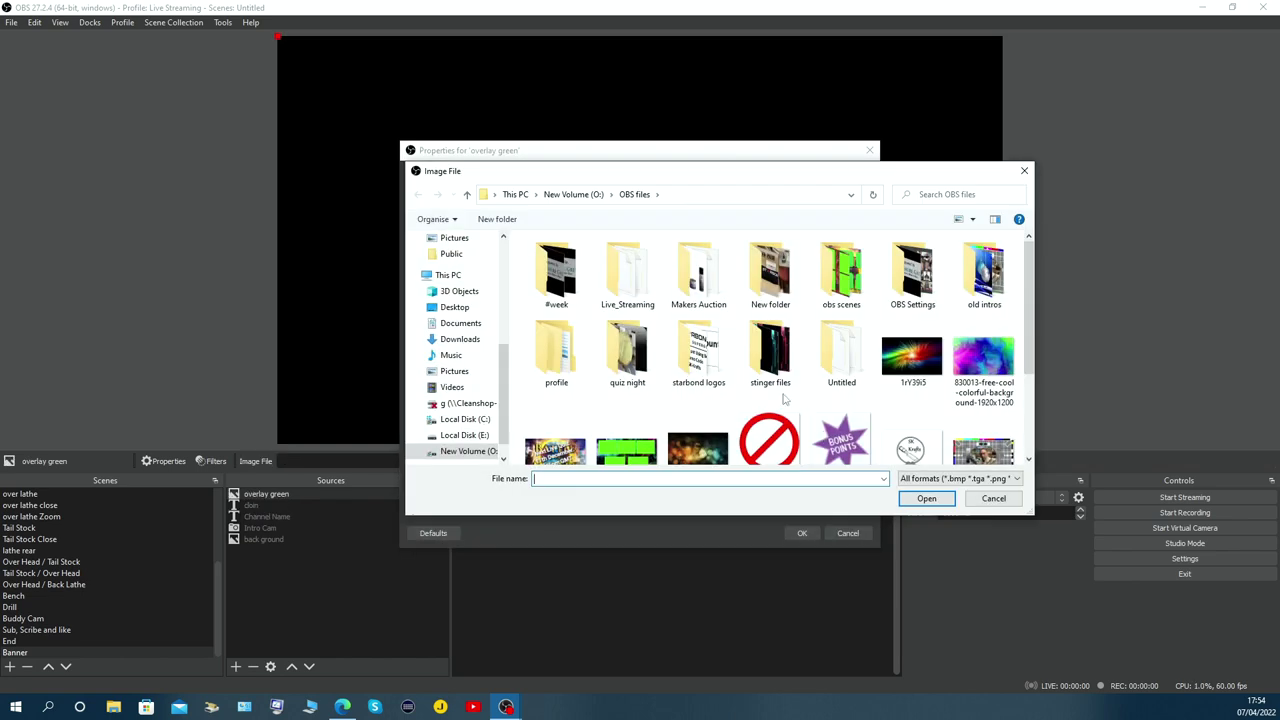
double_click(849, 273)
double_click(633, 289)
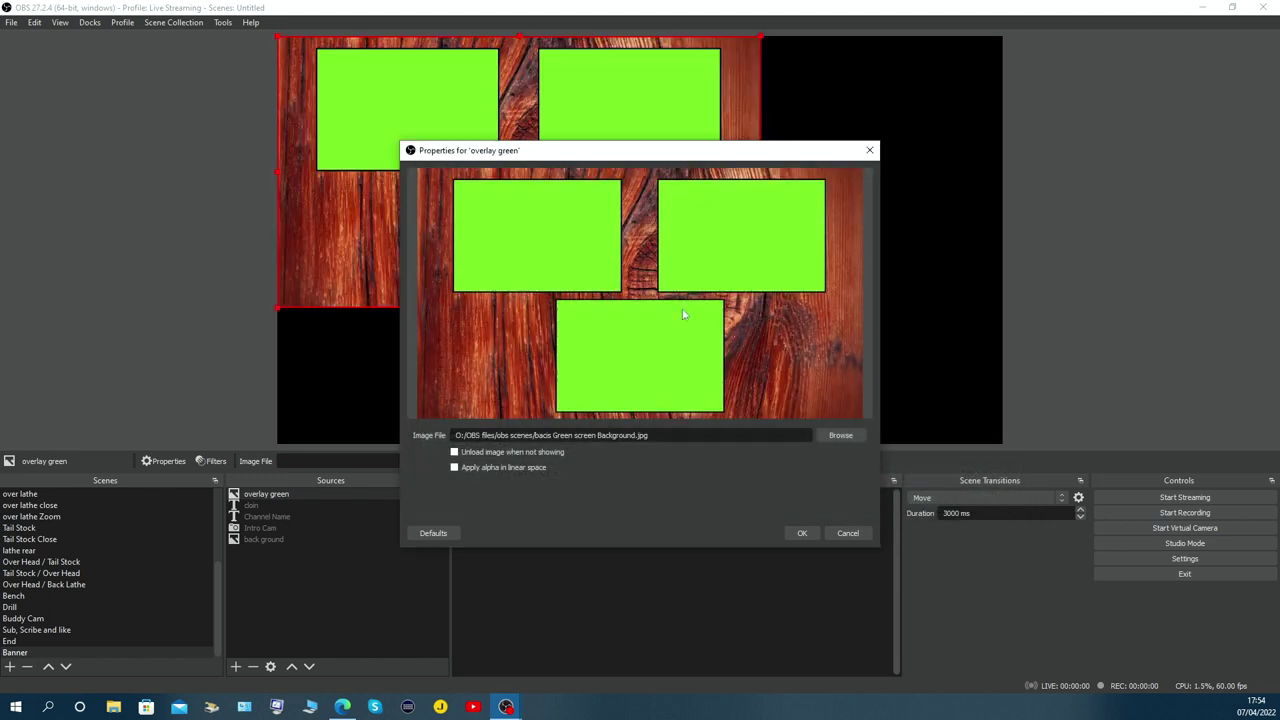
left_click(801, 534)
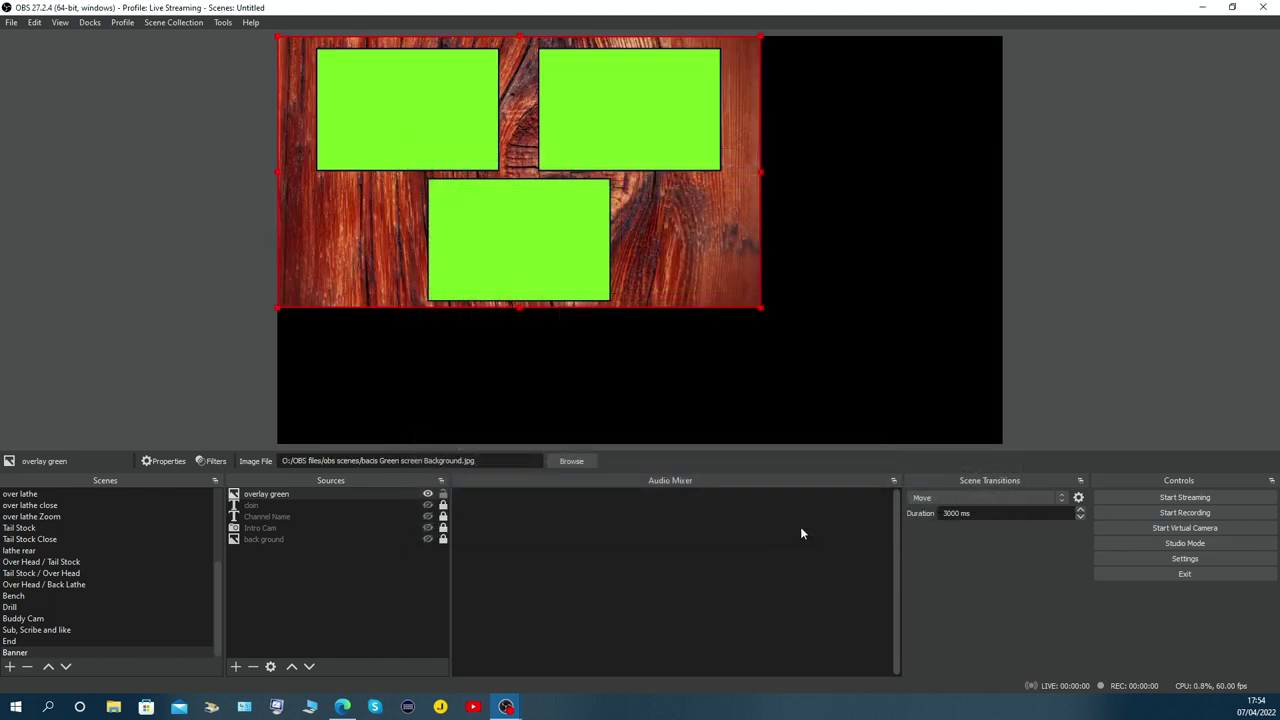
Step: Open the transform options for the overlay green image
right_click(719, 274)
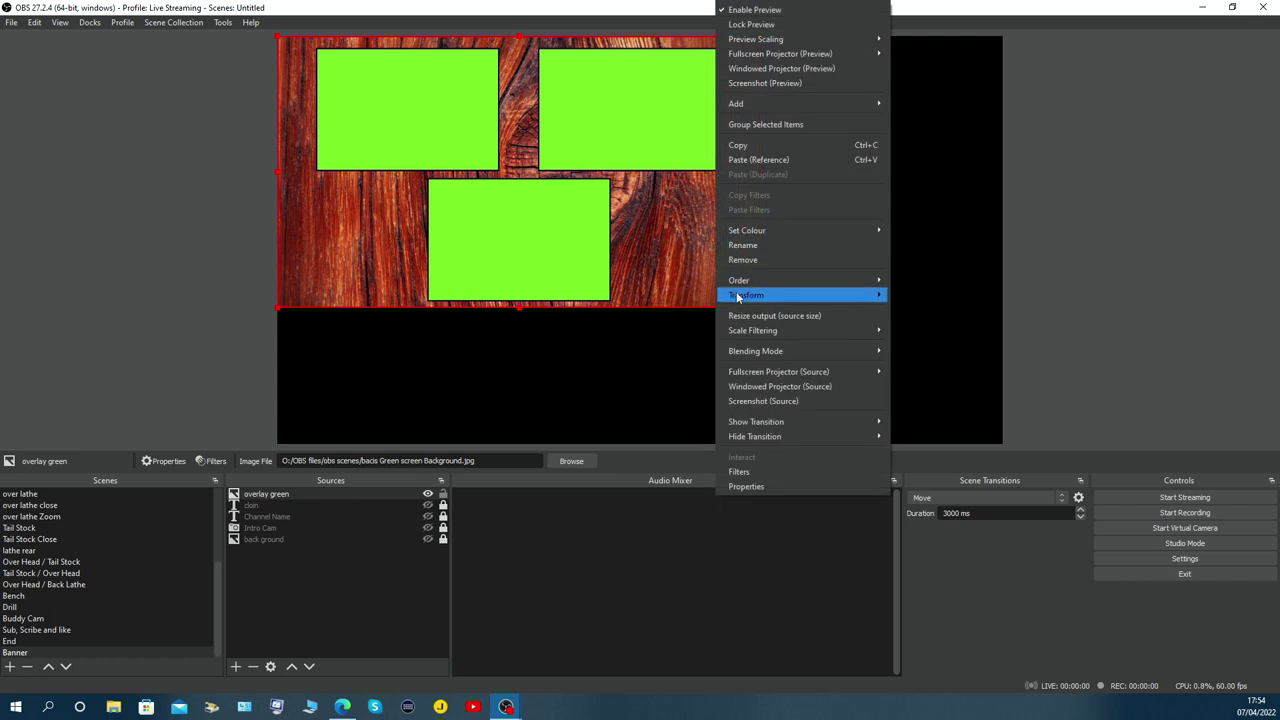